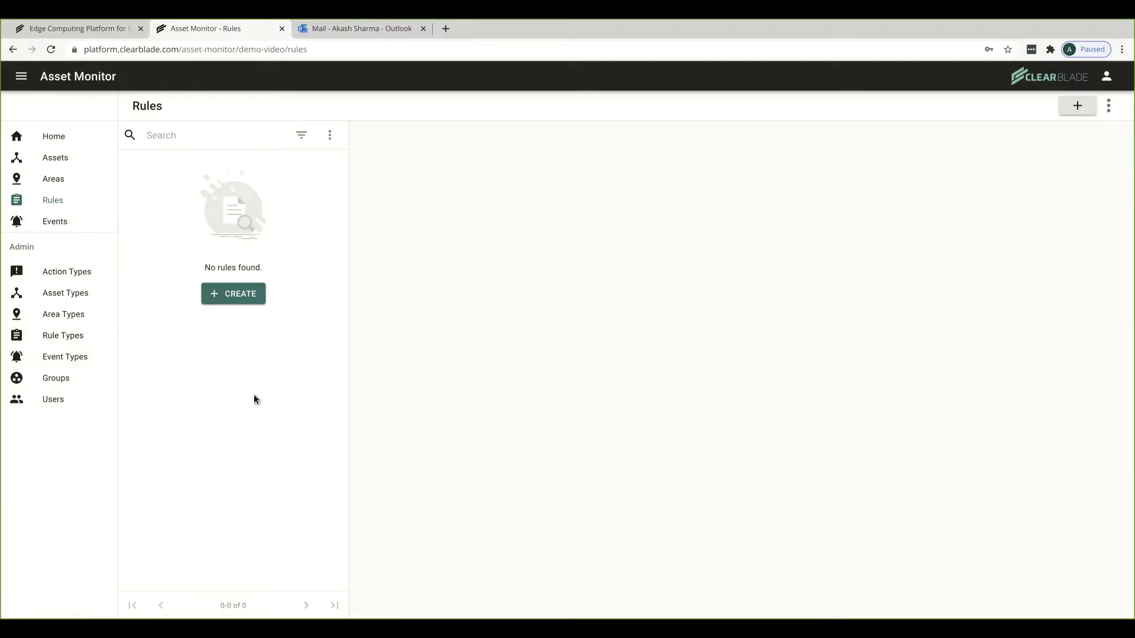
Start a new rule named "Tank car weight dropped below threshold" with the rule type Tank car unloaded.
click(241, 294)
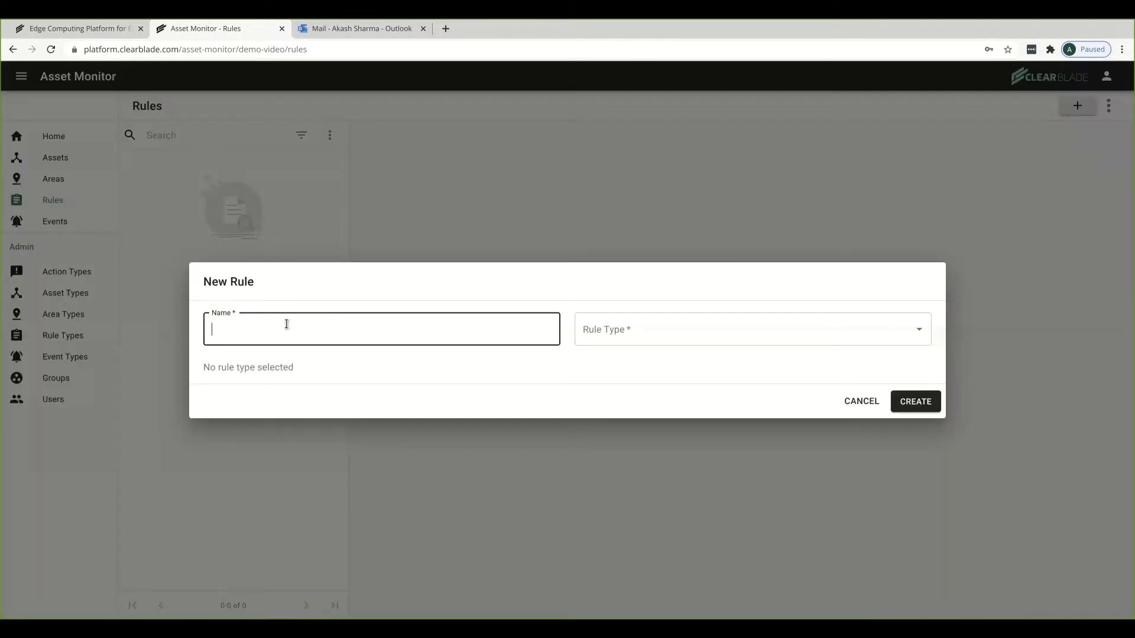
click(281, 330)
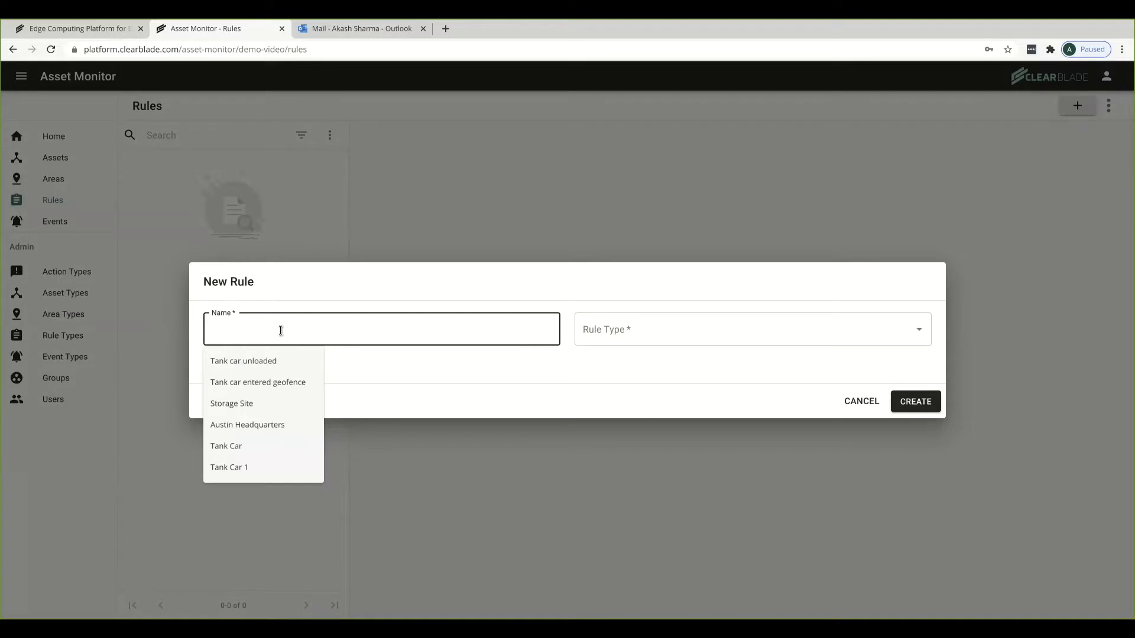
text(Tank car weight dro)
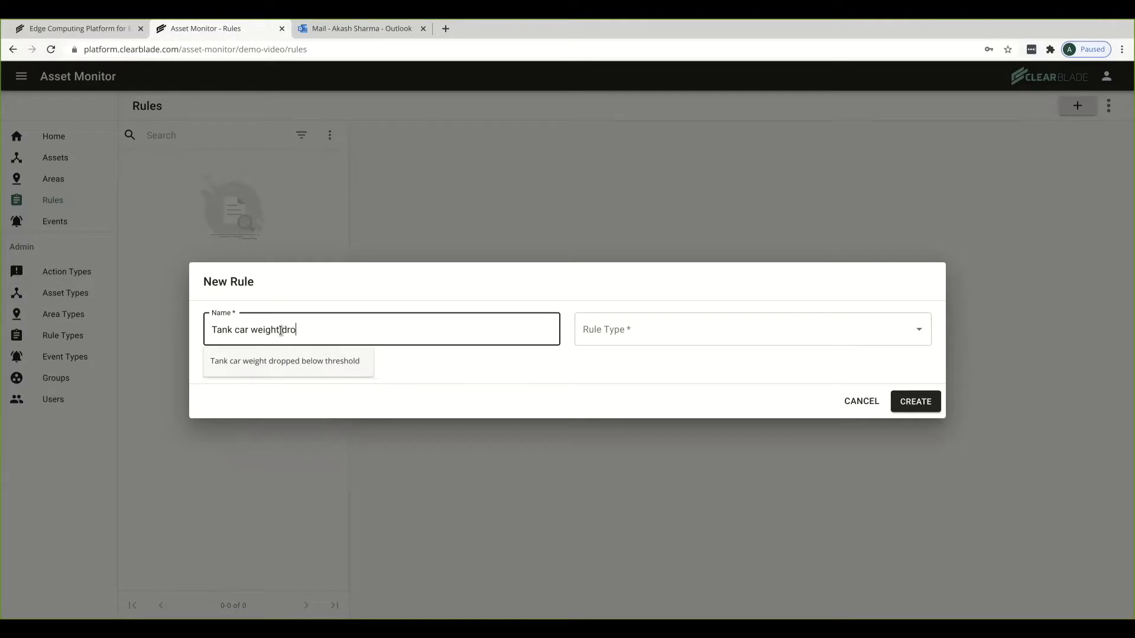
text(ped)
key(BackSpace)
key(BackSpace)
click(306, 364)
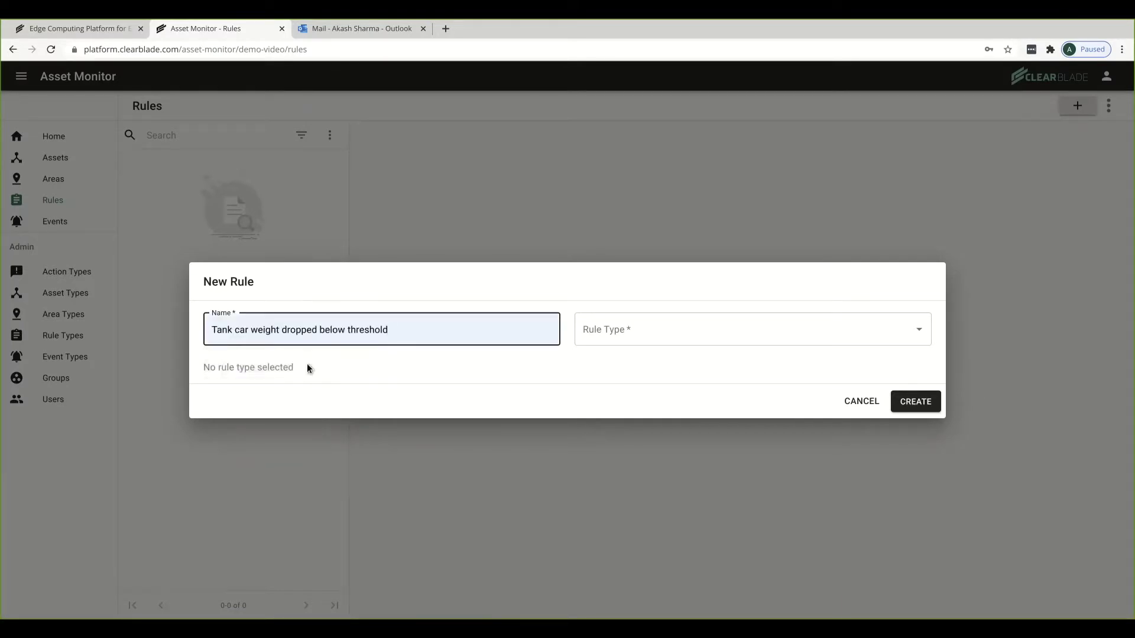
click(669, 336)
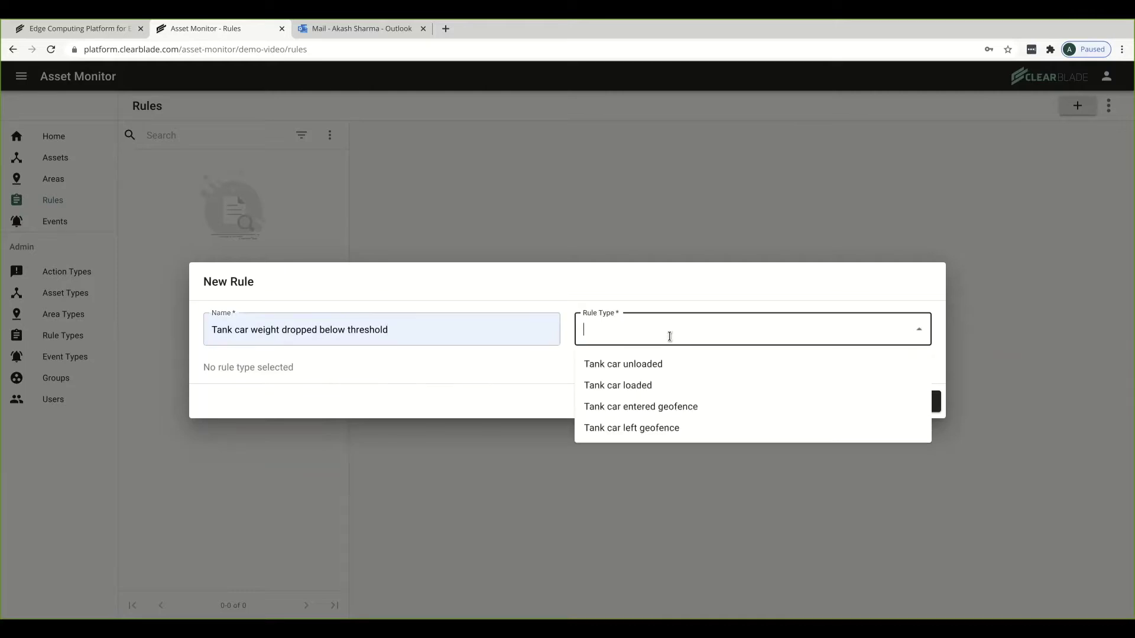
click(658, 363)
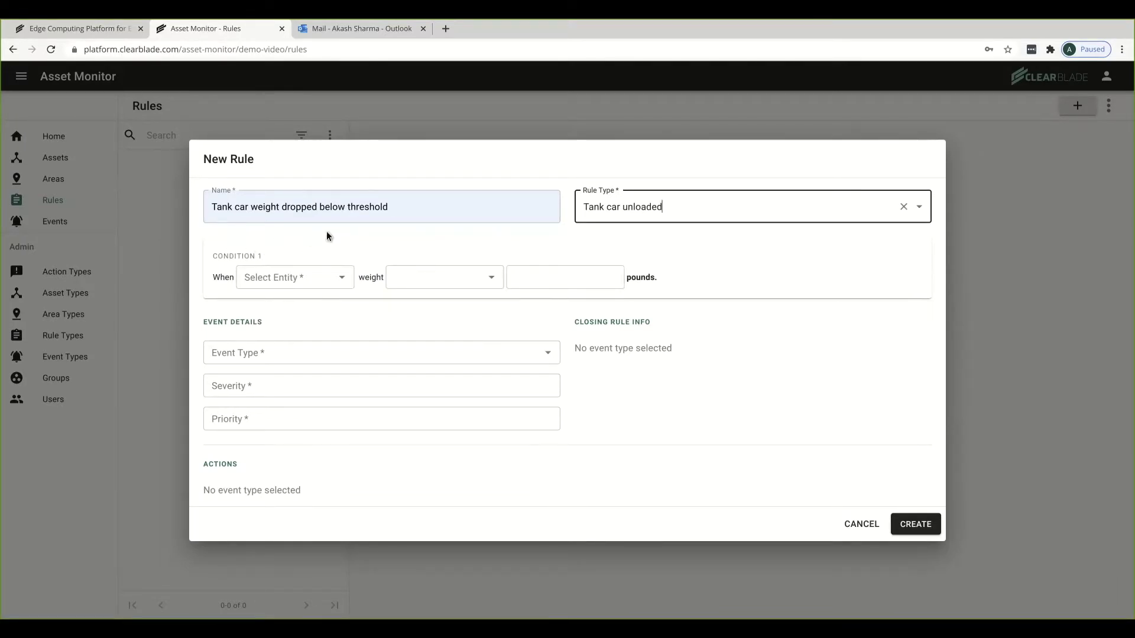
Define Condition 1 so the rule applies when Any Tank Car's weight is lighter than 15000 pounds.
click(342, 278)
click(295, 335)
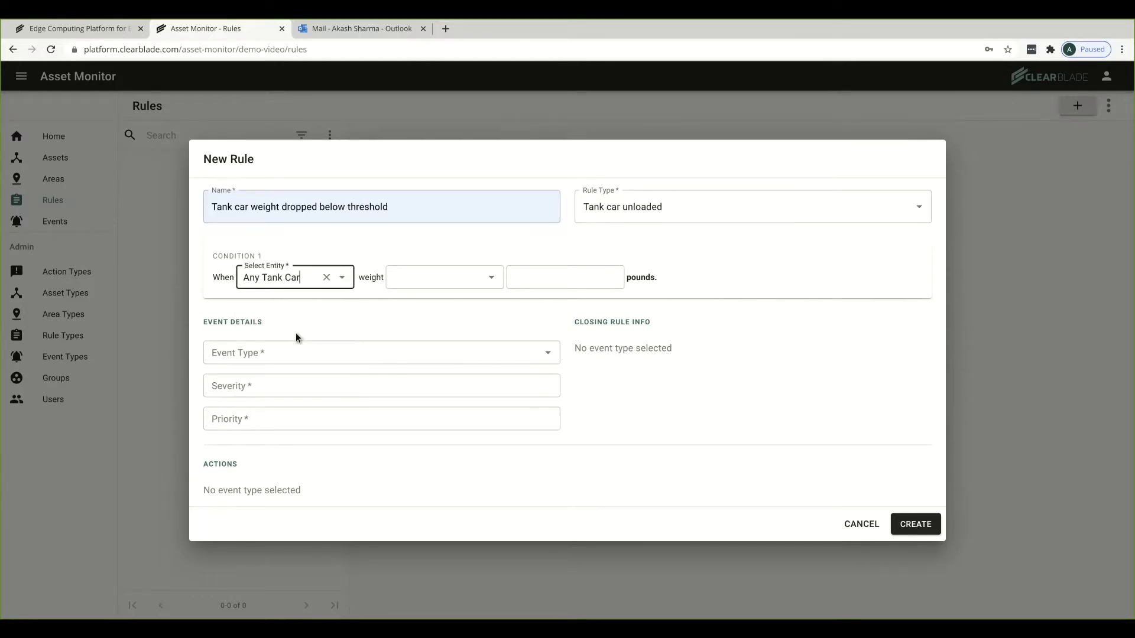
click(492, 277)
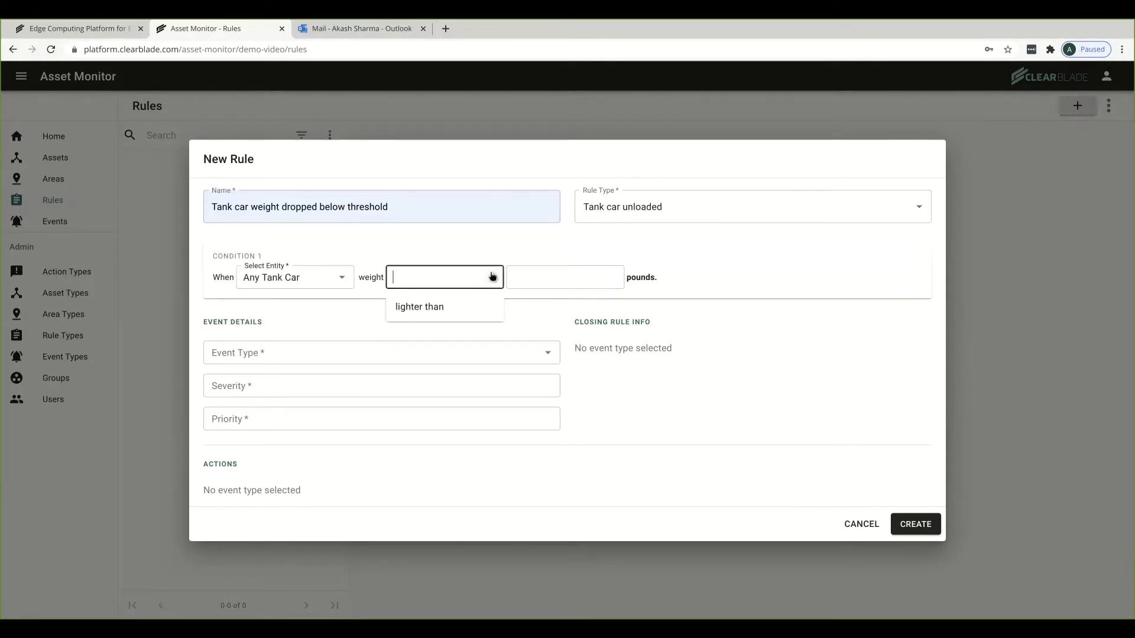
click(455, 302)
click(552, 281)
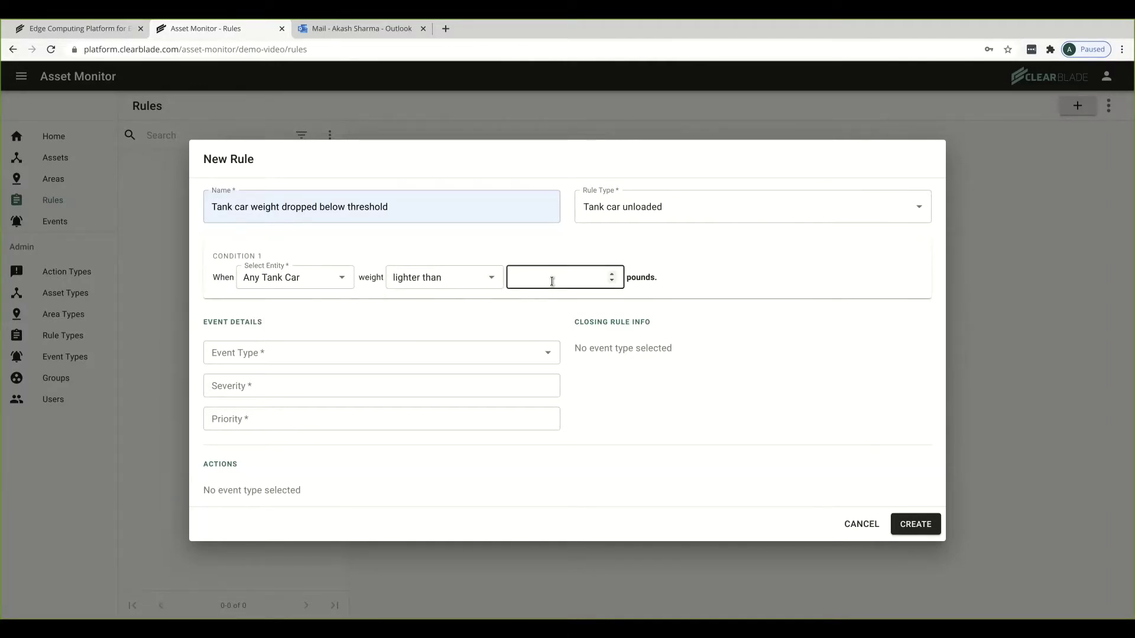
text(15000)
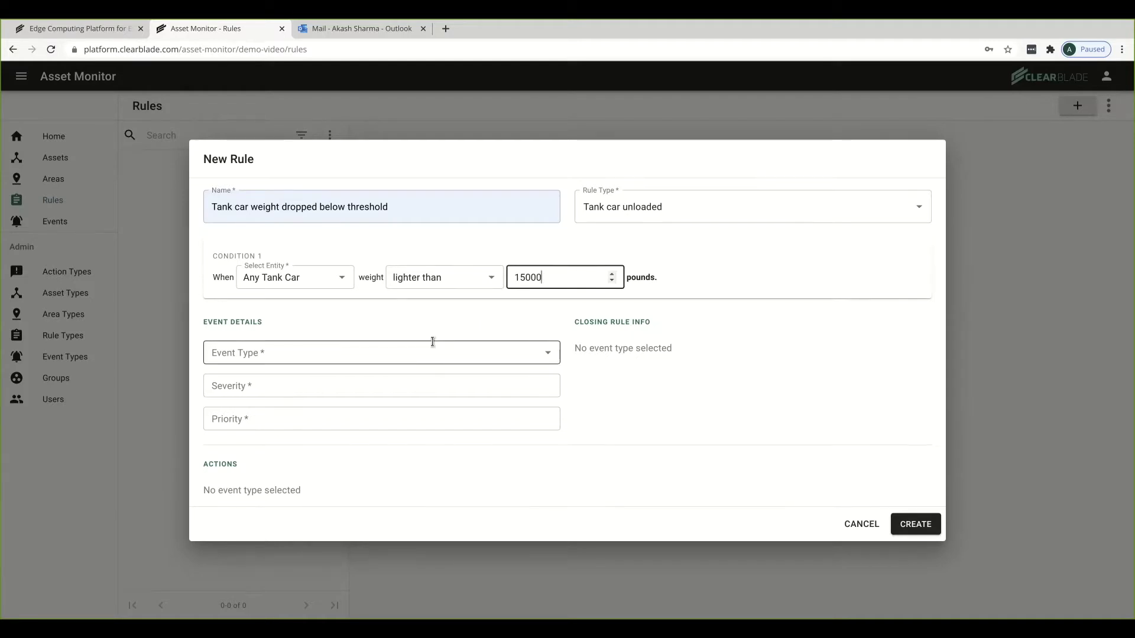
Set the rule's event type to Tank Car Unloaded and add a Send Email action named after its recipient.
click(329, 353)
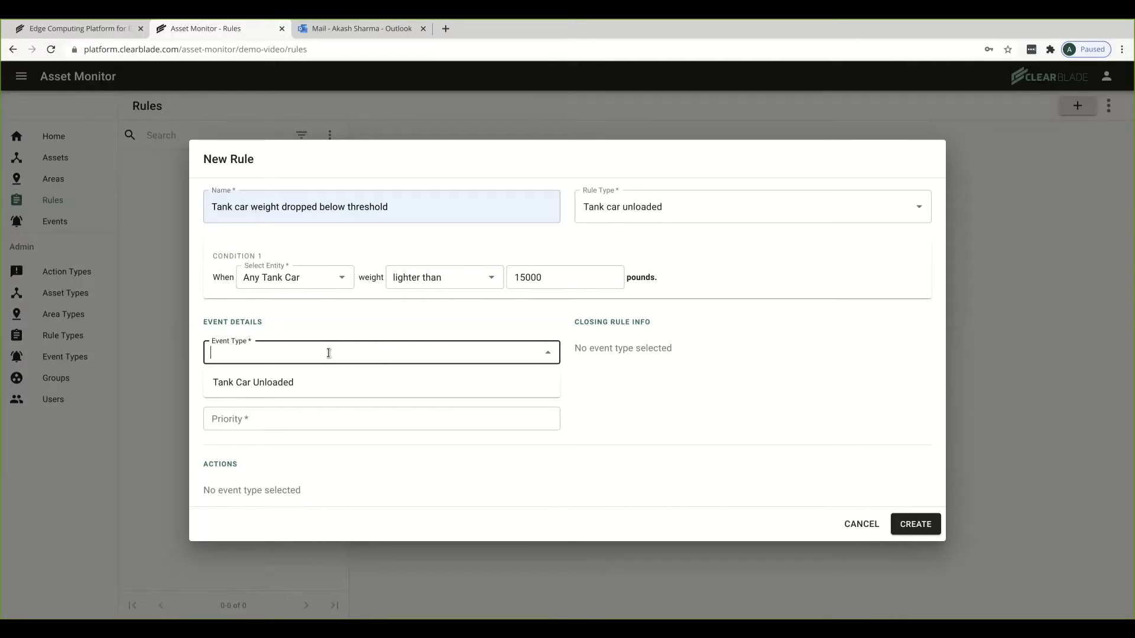
click(297, 382)
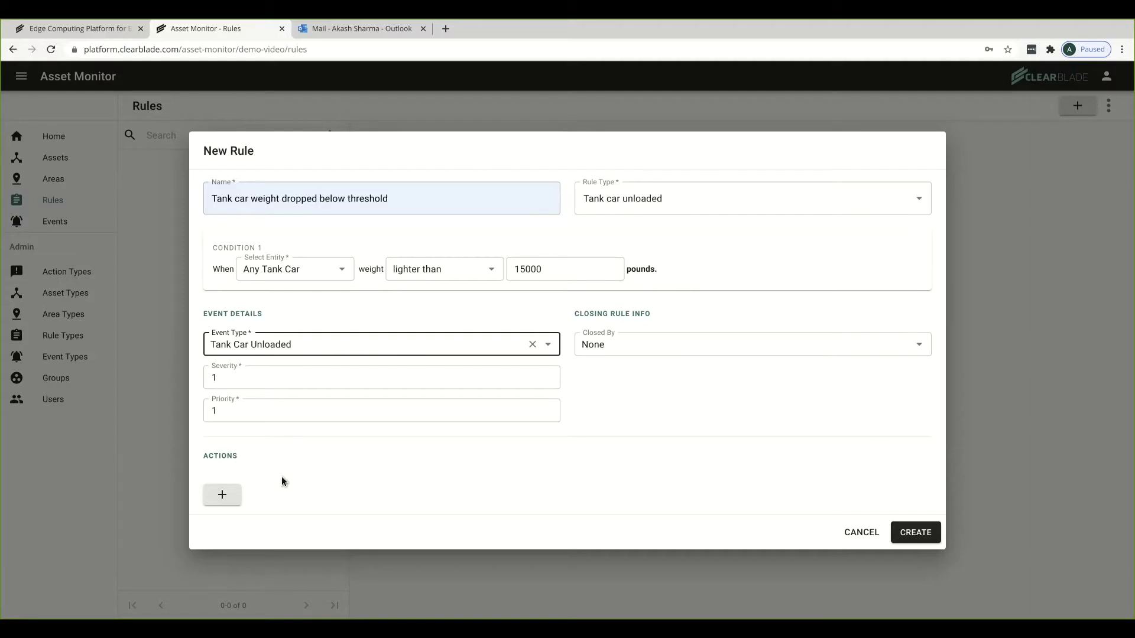
click(224, 494)
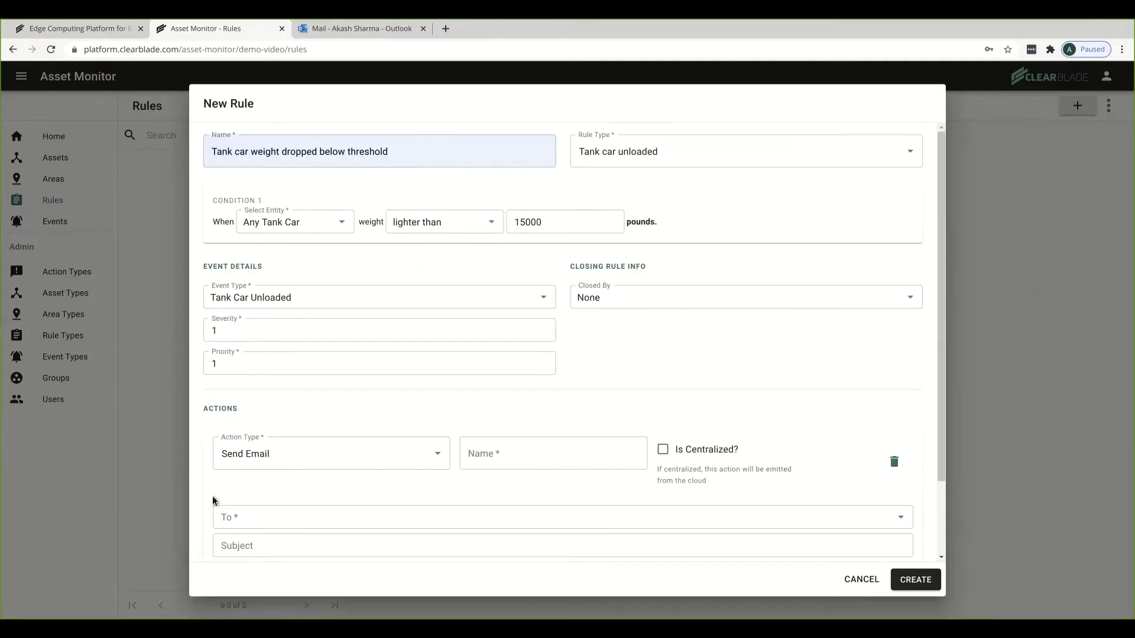
click(486, 461)
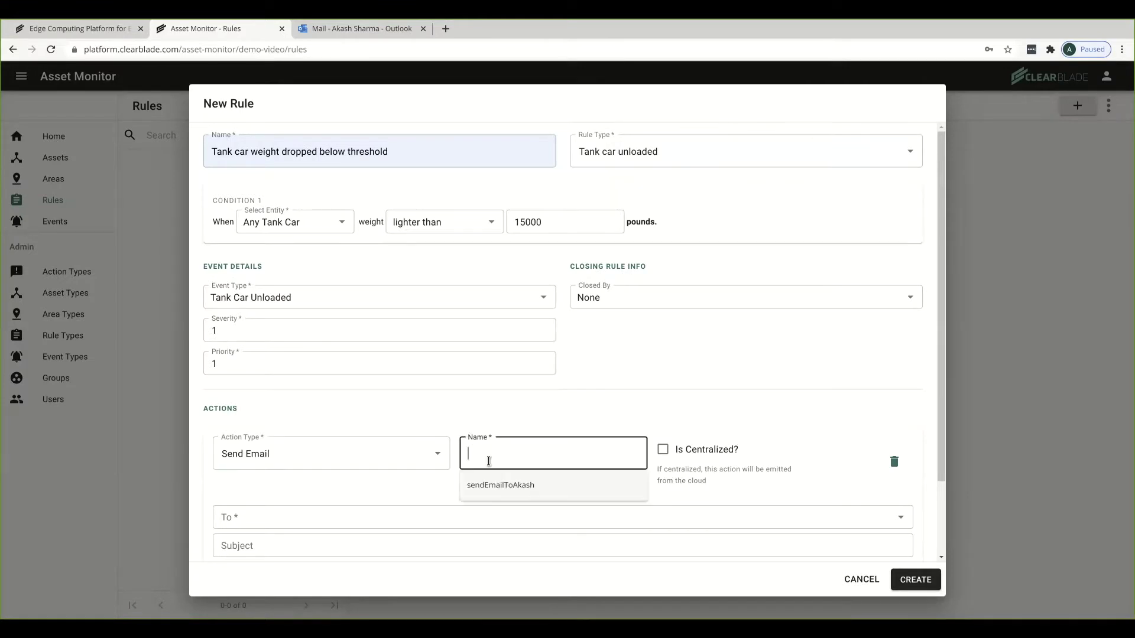
click(509, 483)
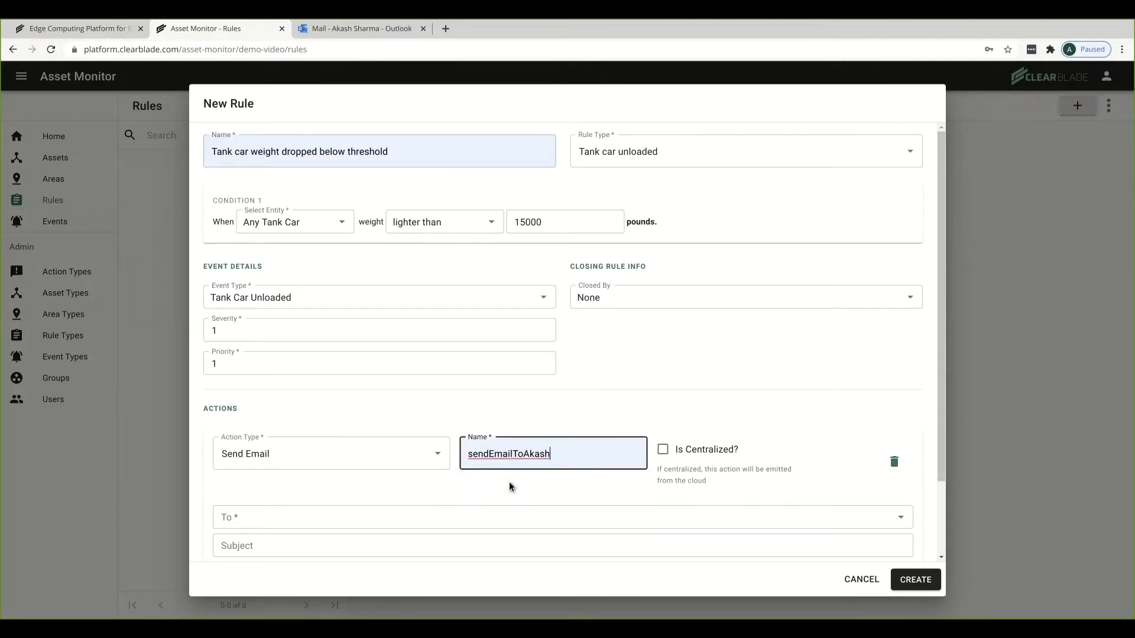
Find the recipient by surname and add their e-mail address to the Send Email action.
scroll(724, 416, down, 2)
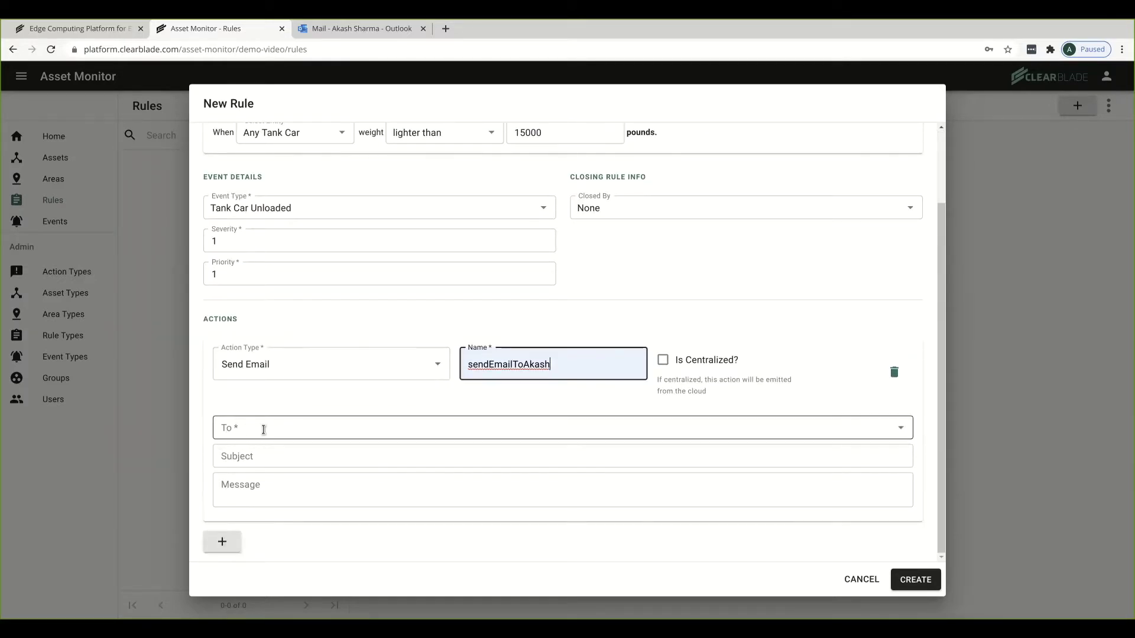
click(263, 428)
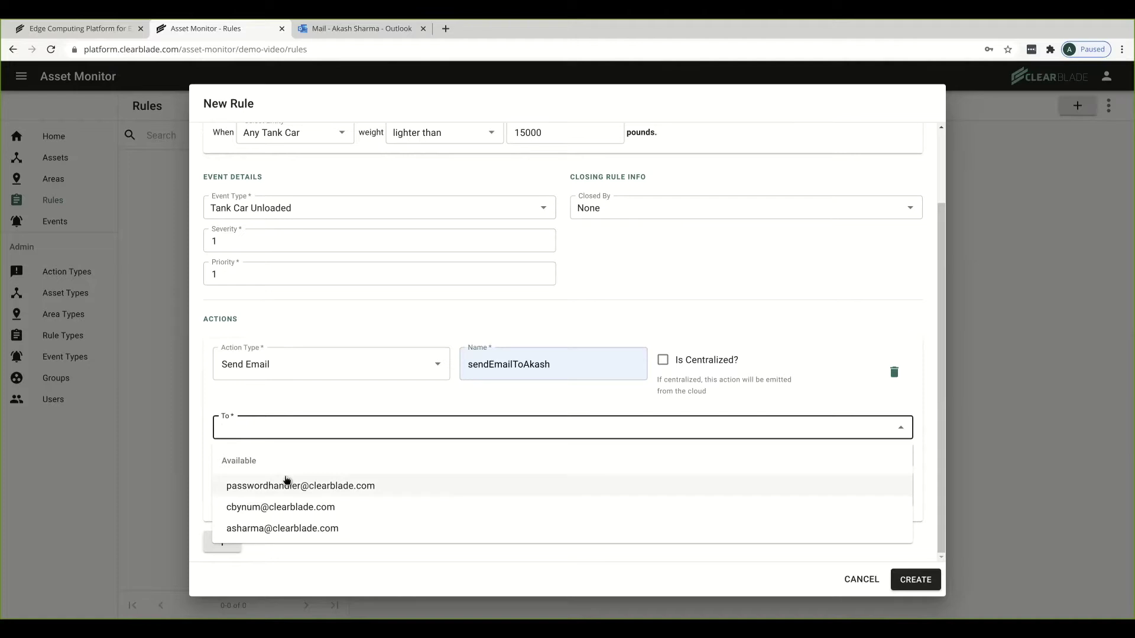
click(302, 421)
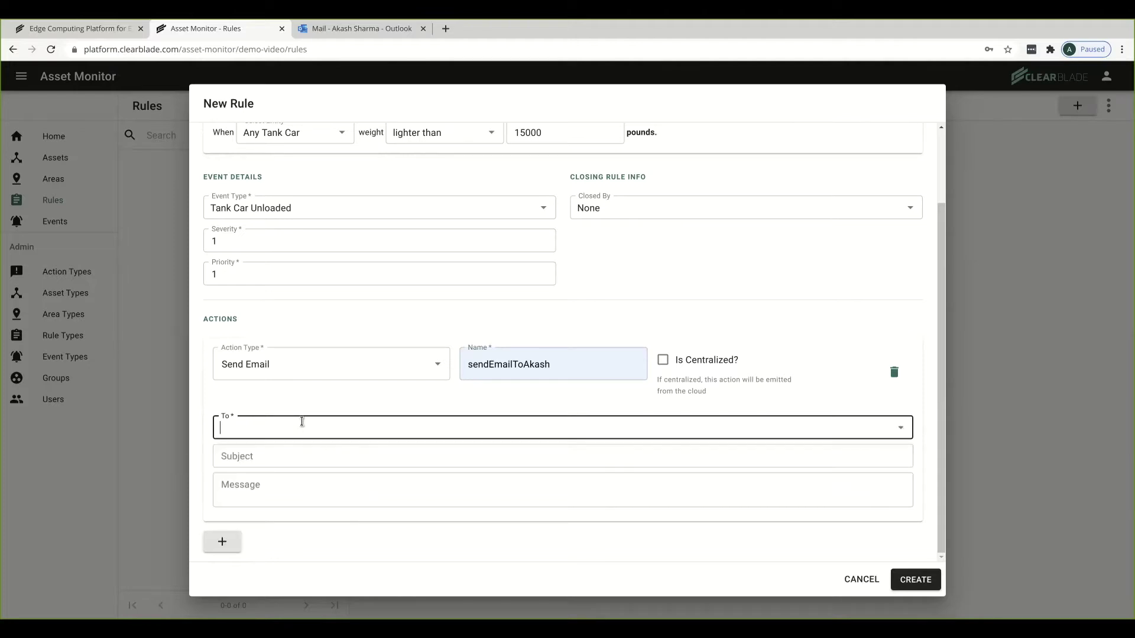
text(sharma)
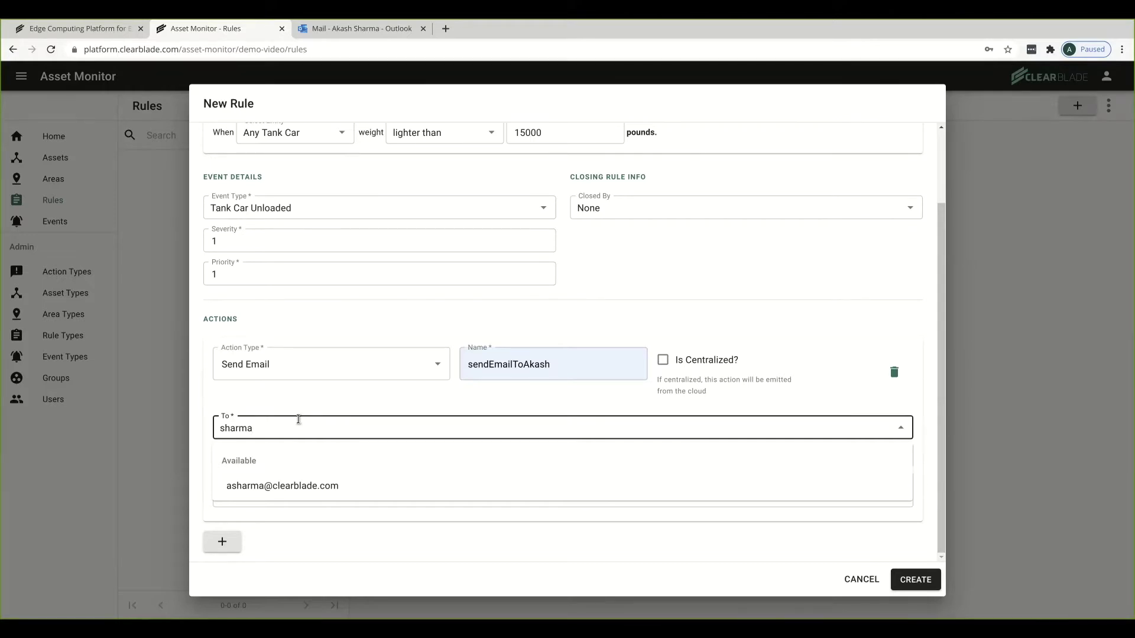
click(282, 485)
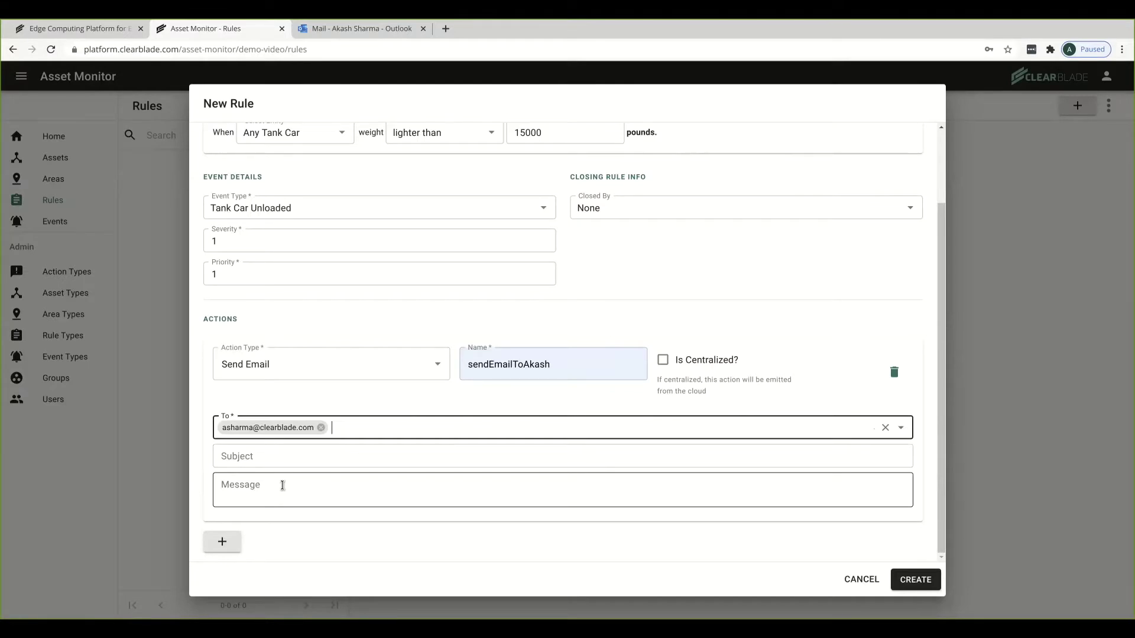
Give the email the subject "Tank car weight dropped below threshold" and message "Your tank car is light!", and create the rule.
click(283, 457)
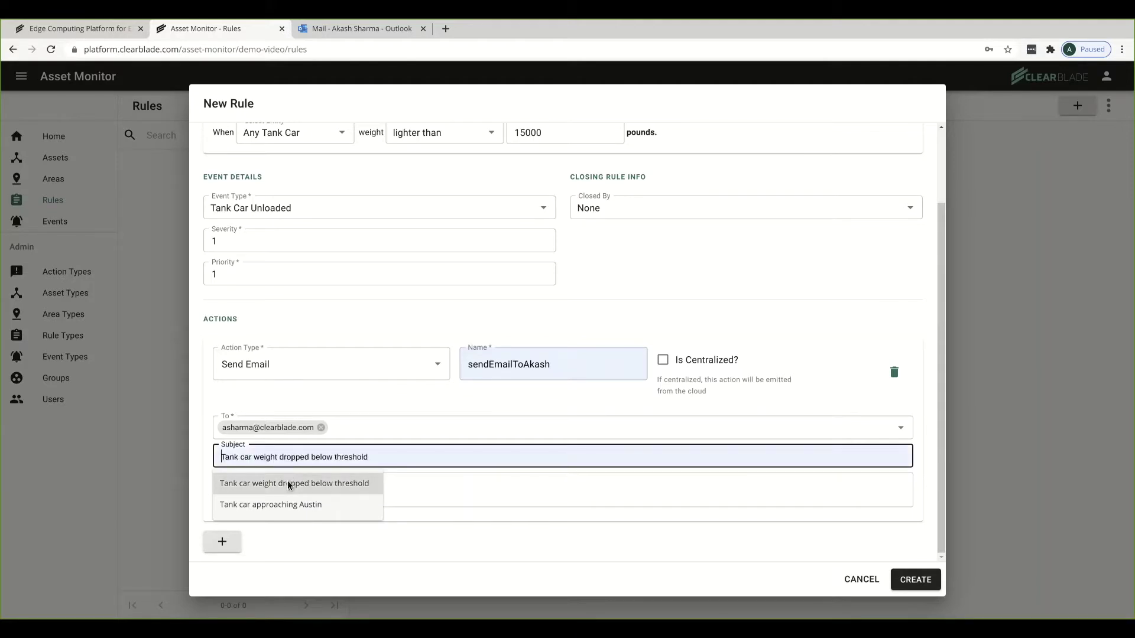
click(289, 482)
click(278, 485)
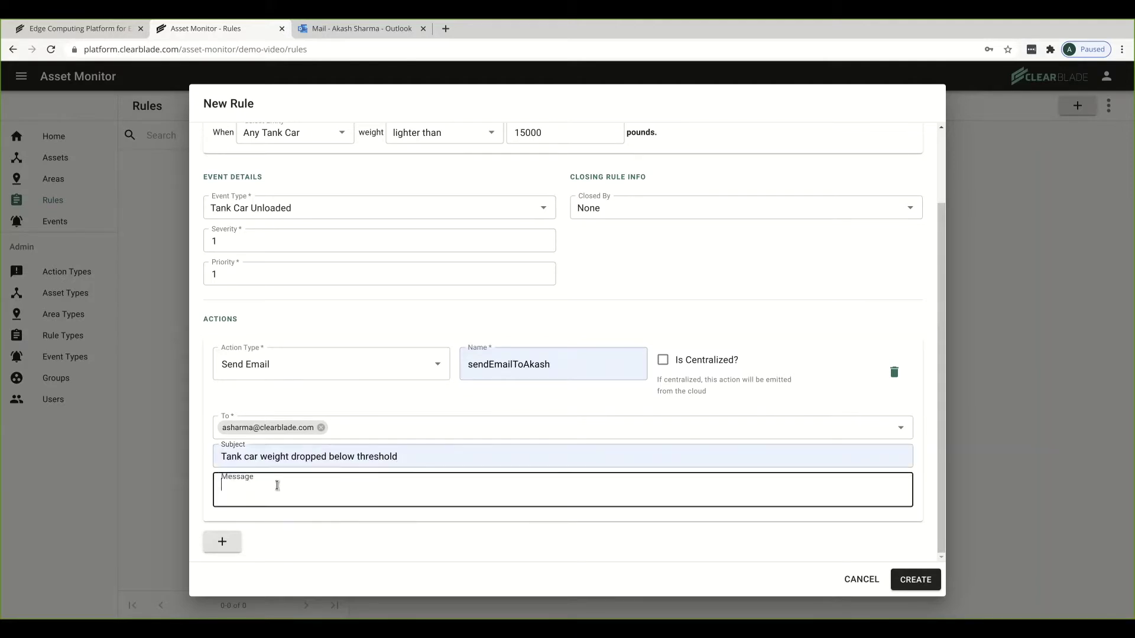
text(Your tank car is light!)
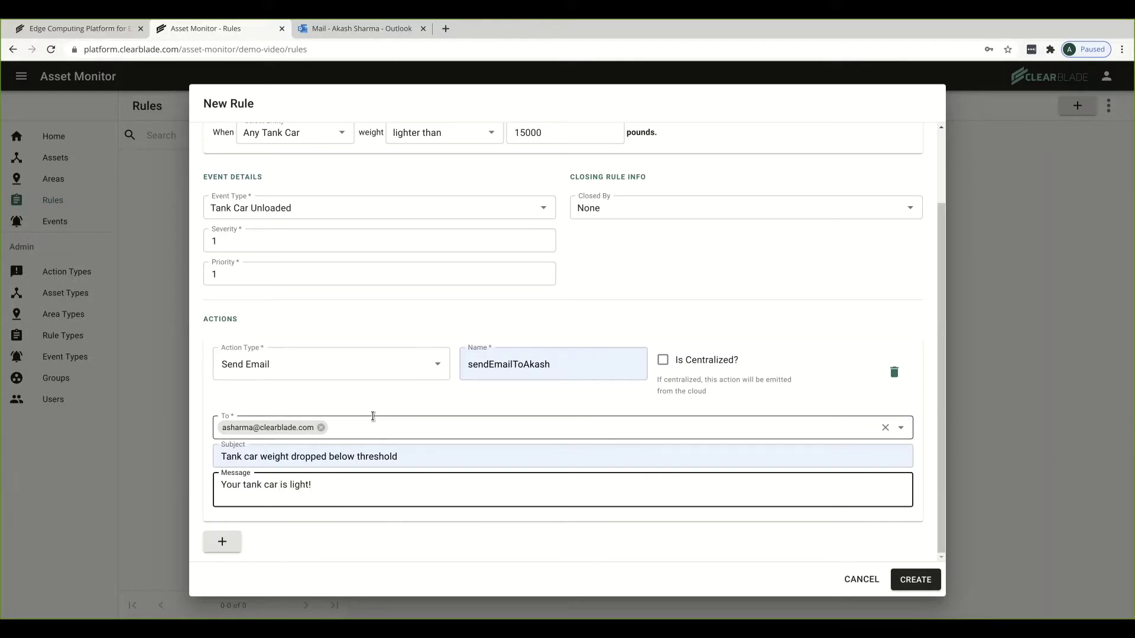
click(922, 583)
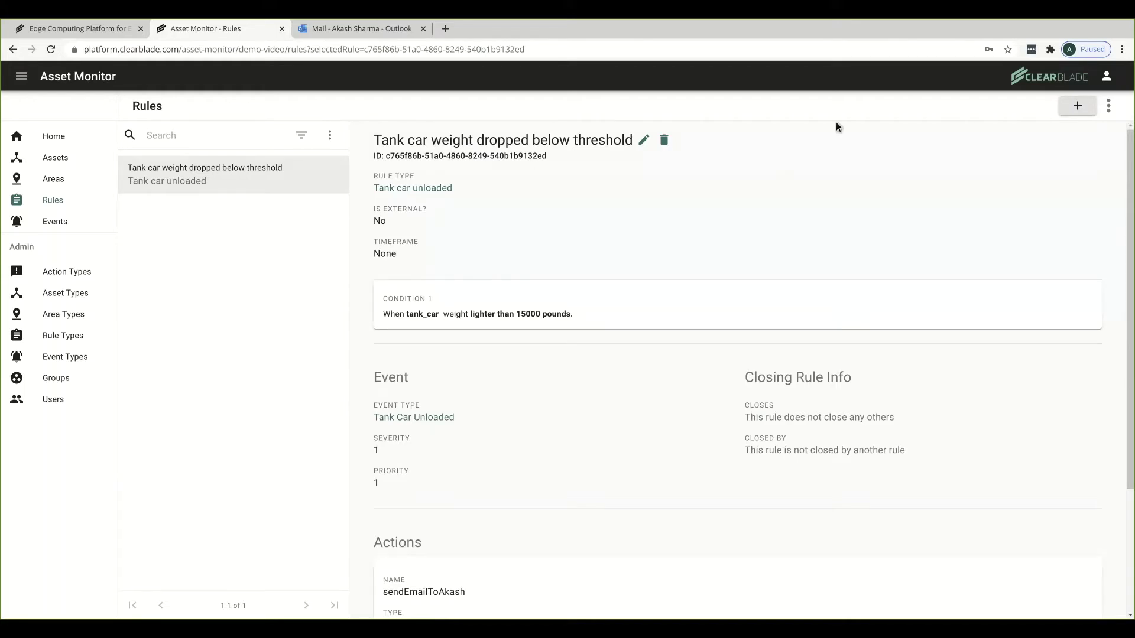
Start another rule named "Tank car weight back above threshold" with the rule type Tank car loaded.
click(1077, 105)
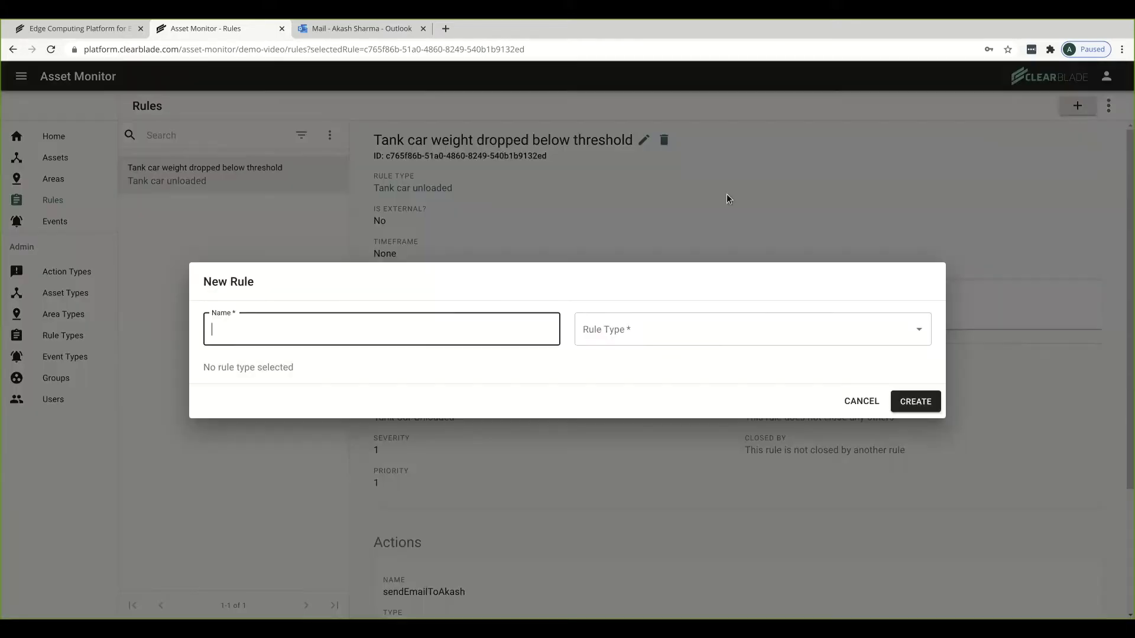
click(396, 335)
text(Tank car we)
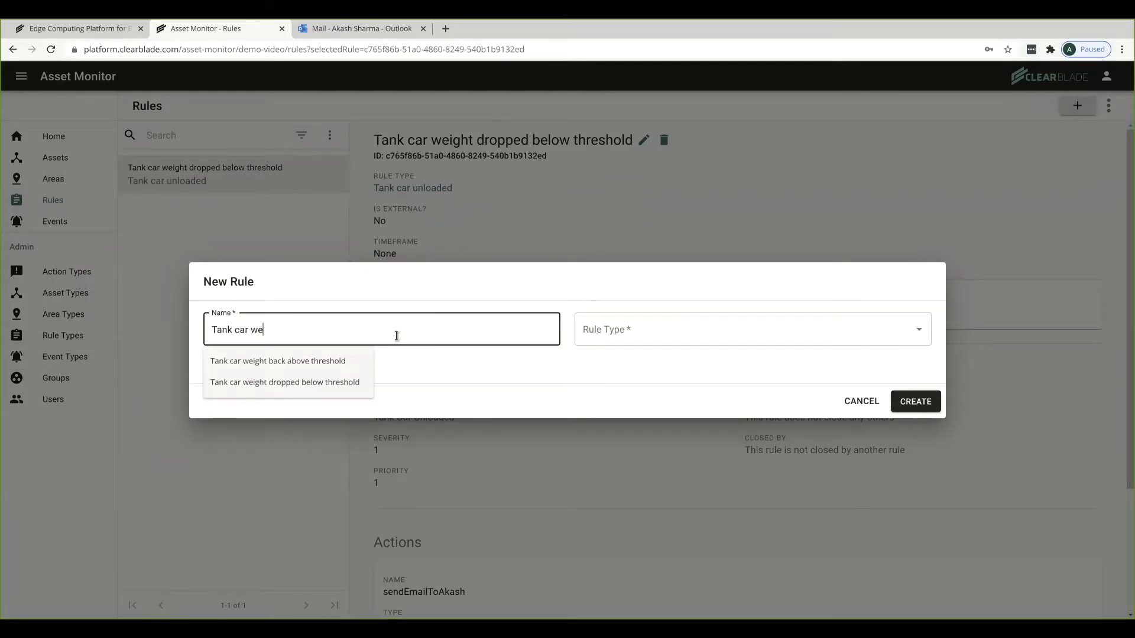
click(260, 359)
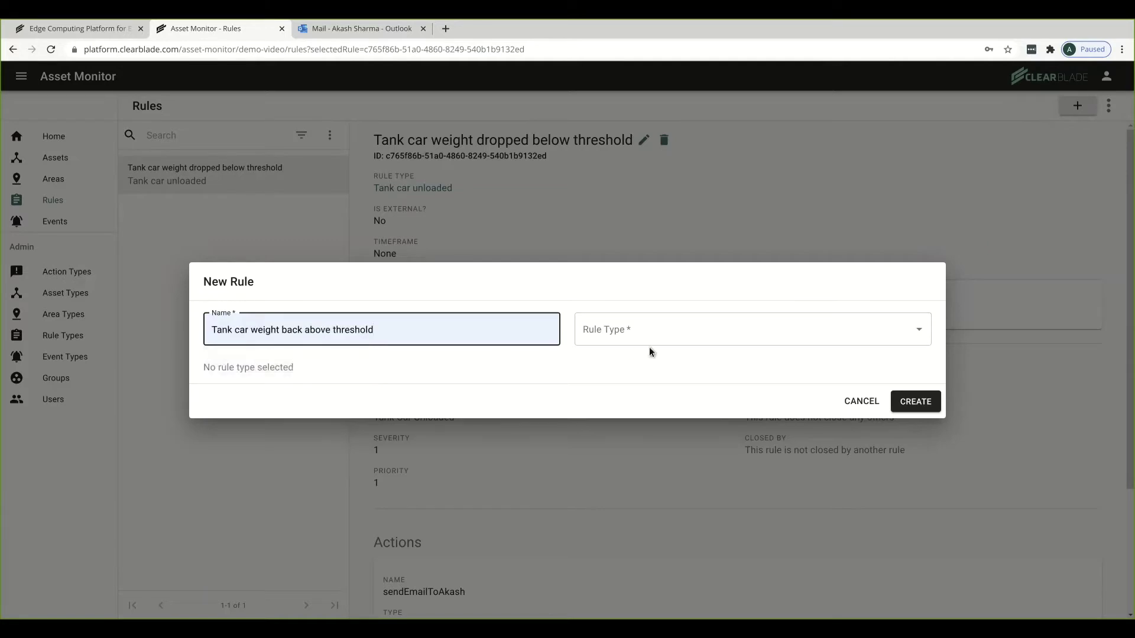
click(674, 330)
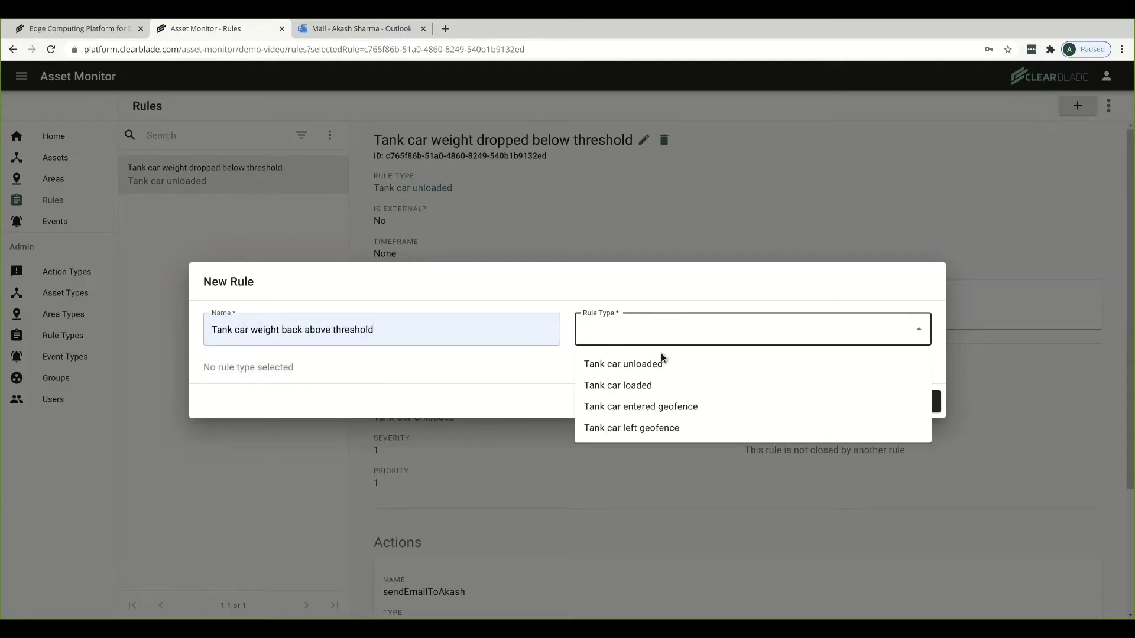
click(655, 384)
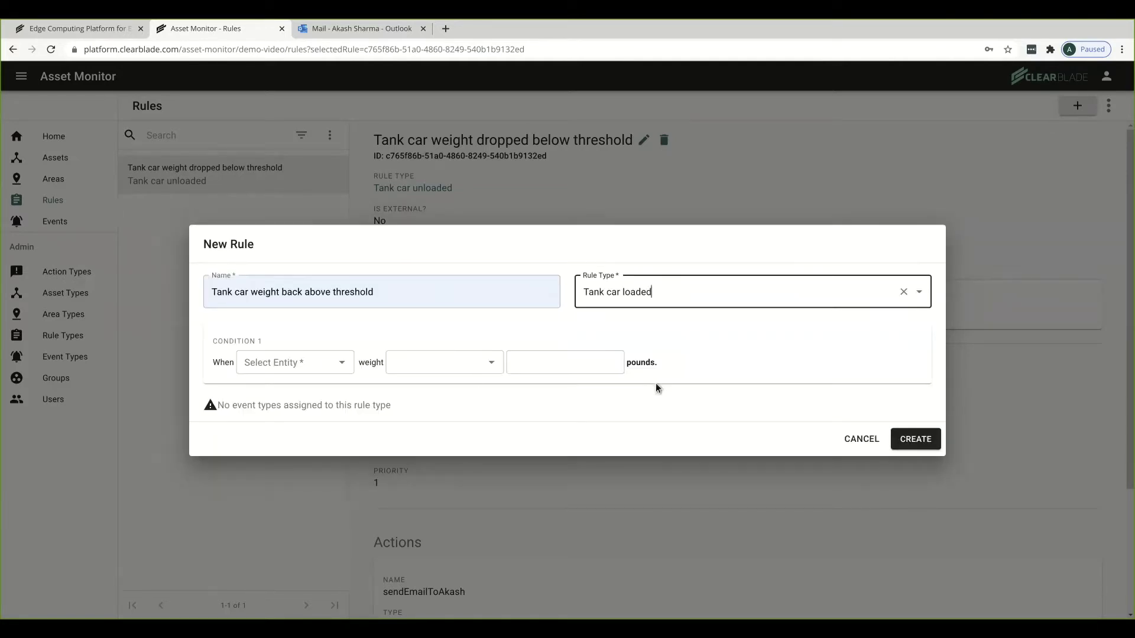
Set Condition 1 to Any Tank Car weighing heavier or equal to 15000 pounds, and create the rule.
click(344, 364)
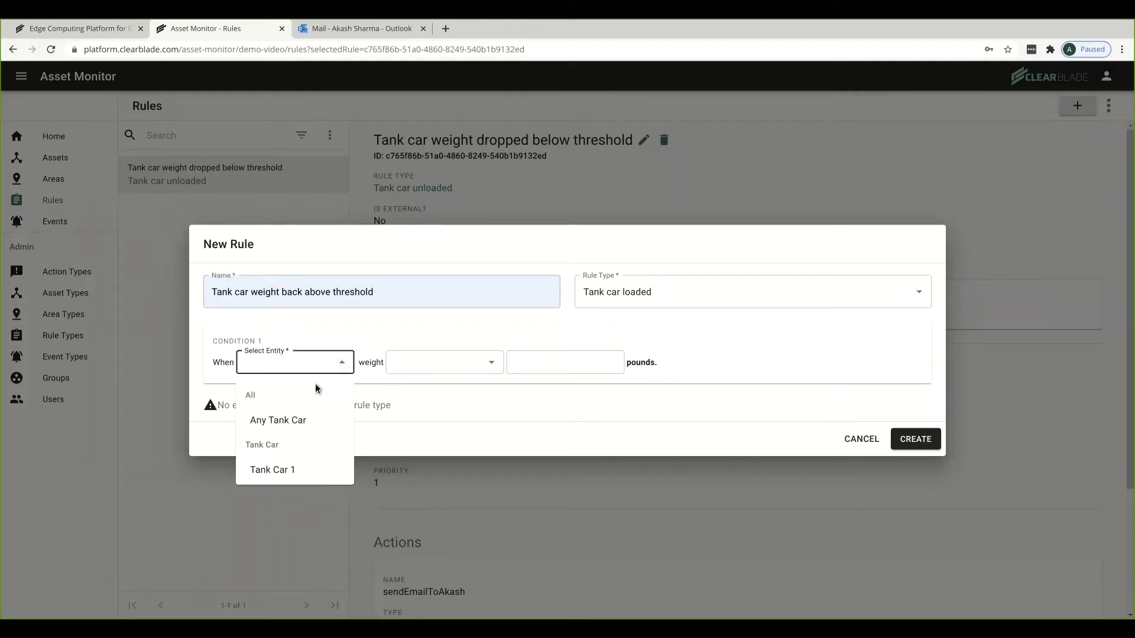
click(287, 422)
click(492, 362)
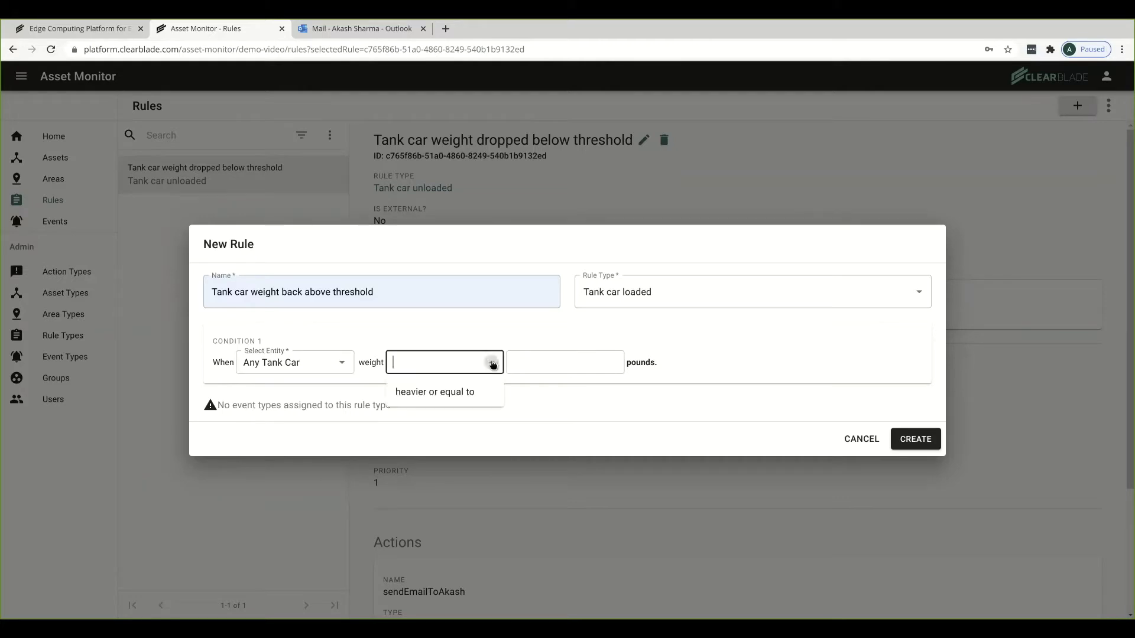
click(426, 395)
click(551, 367)
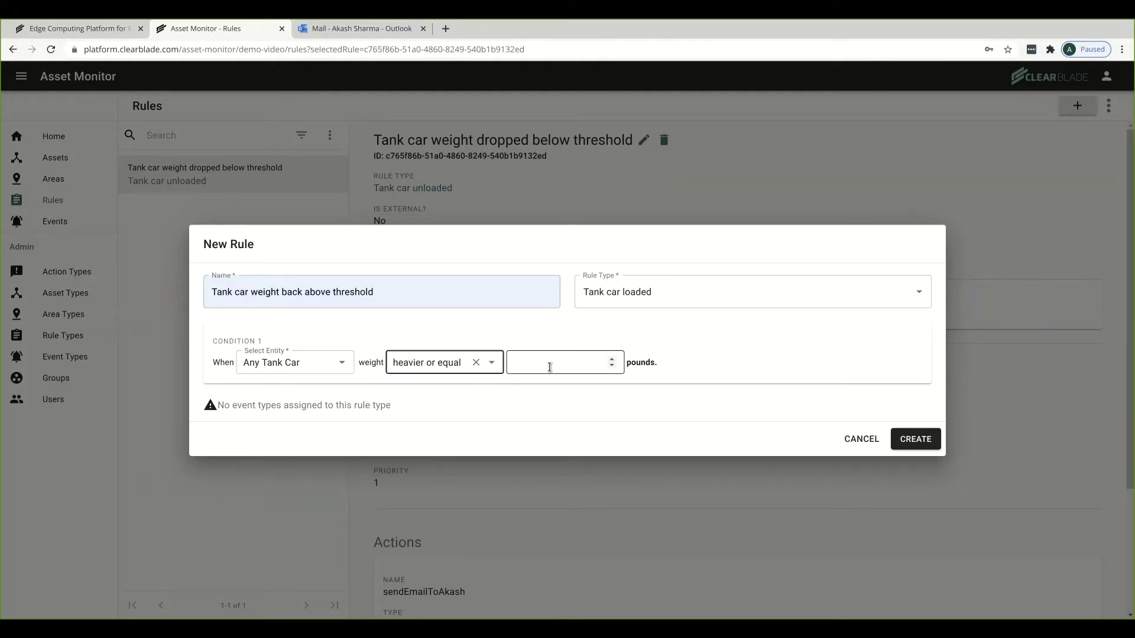
text(15000)
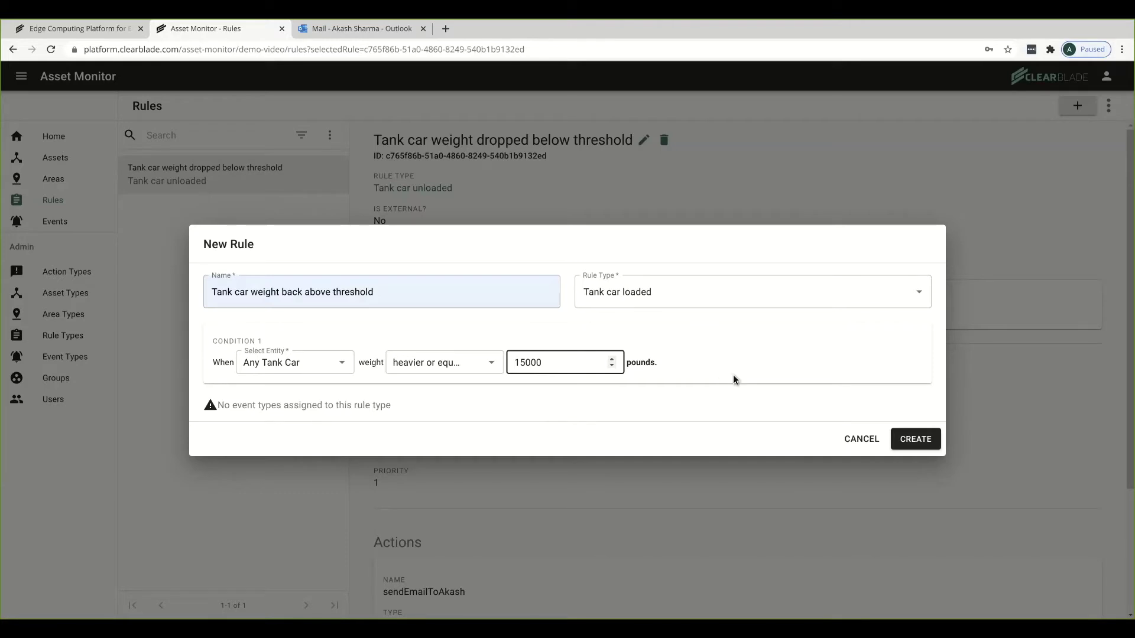
click(916, 438)
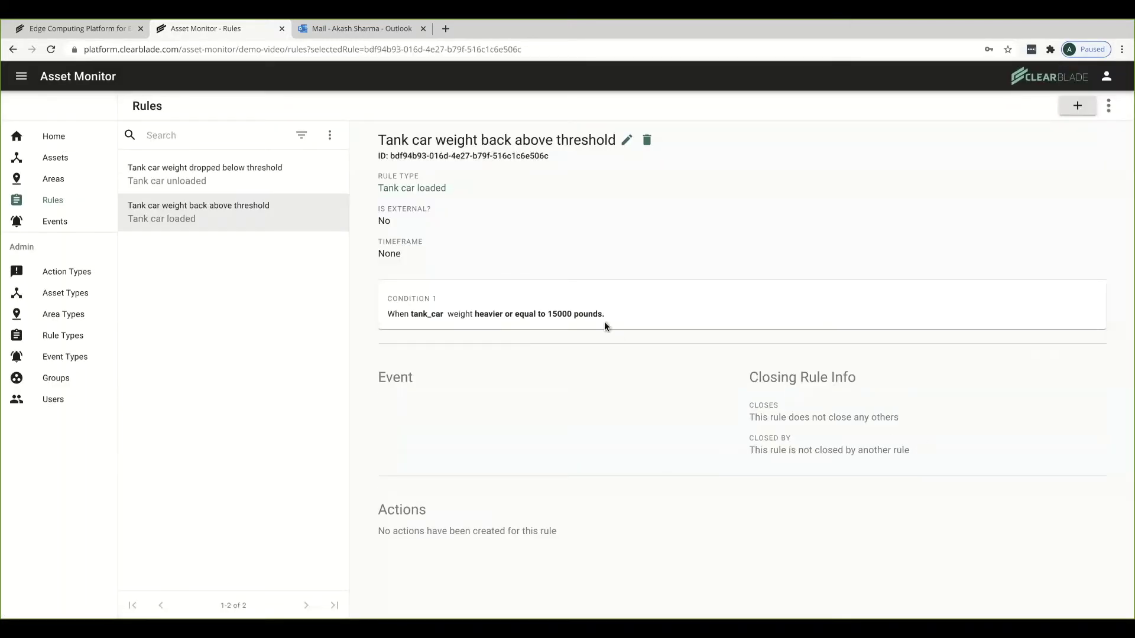
Edit the "Tank car weight dropped below threshold" rule so it is closed by "Tank car weight back above threshold" with closed state "Tank Car Full.".
click(198, 181)
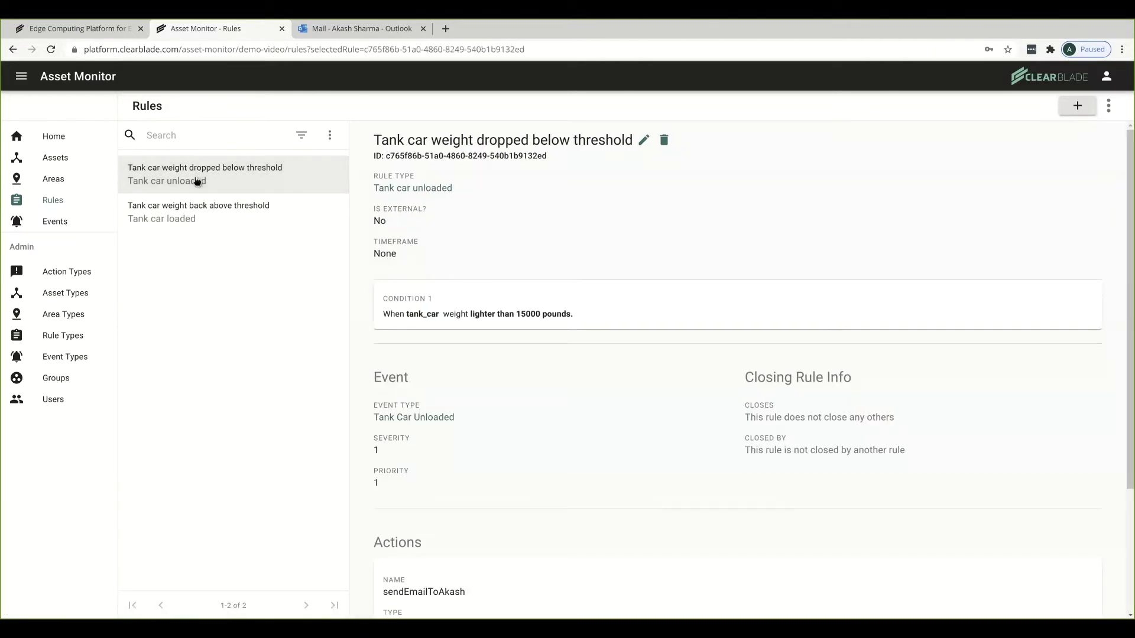
click(645, 140)
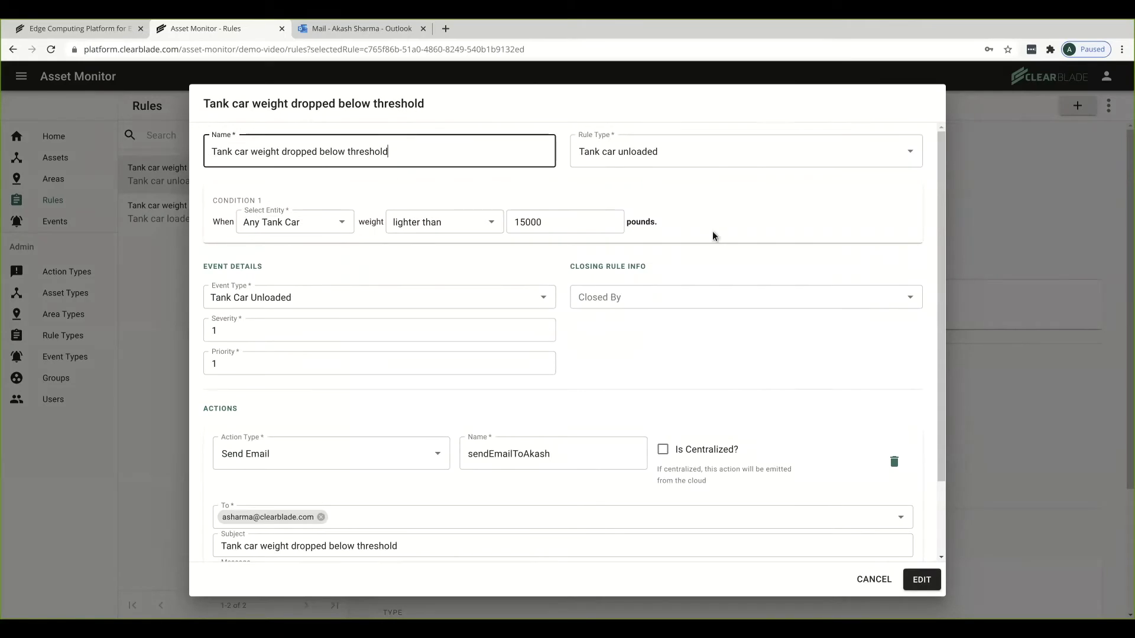
click(914, 302)
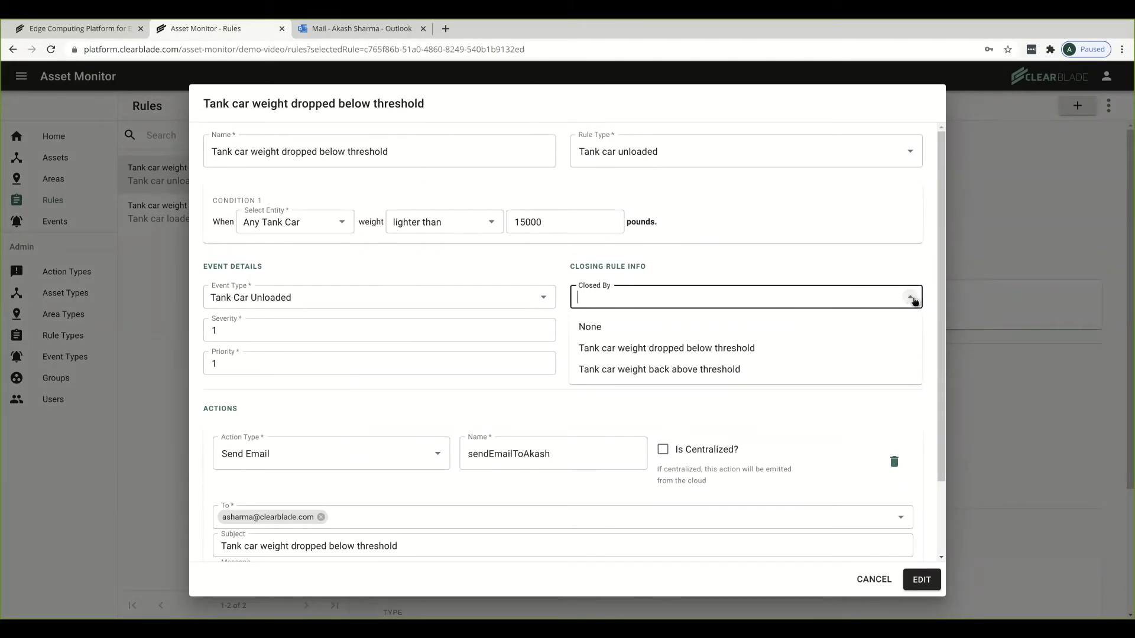
click(739, 371)
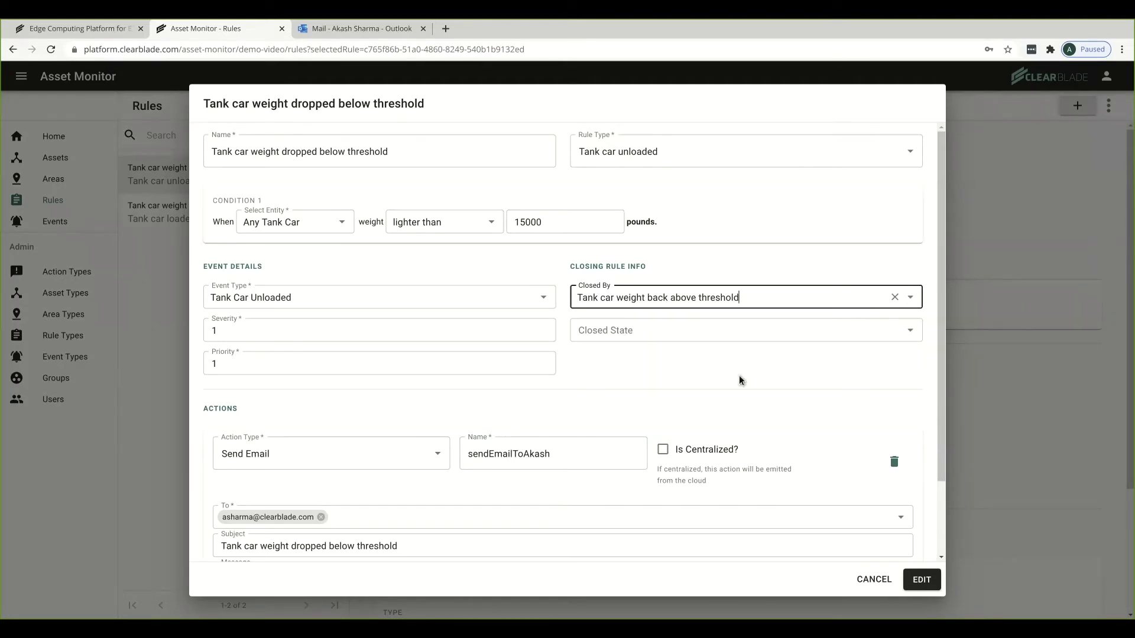
click(911, 333)
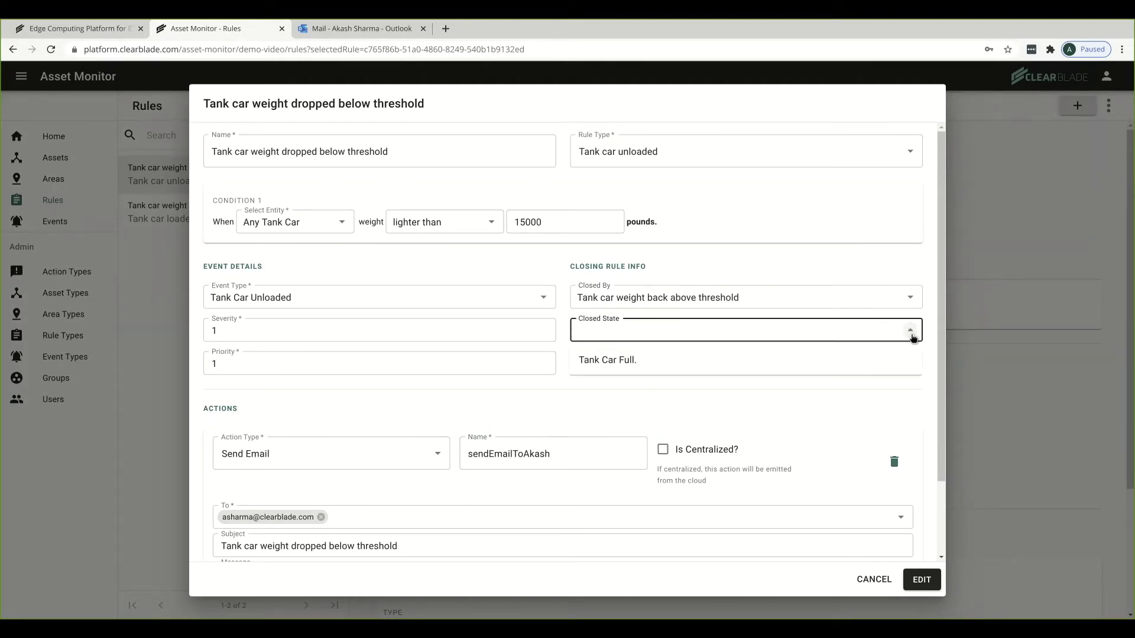
click(765, 361)
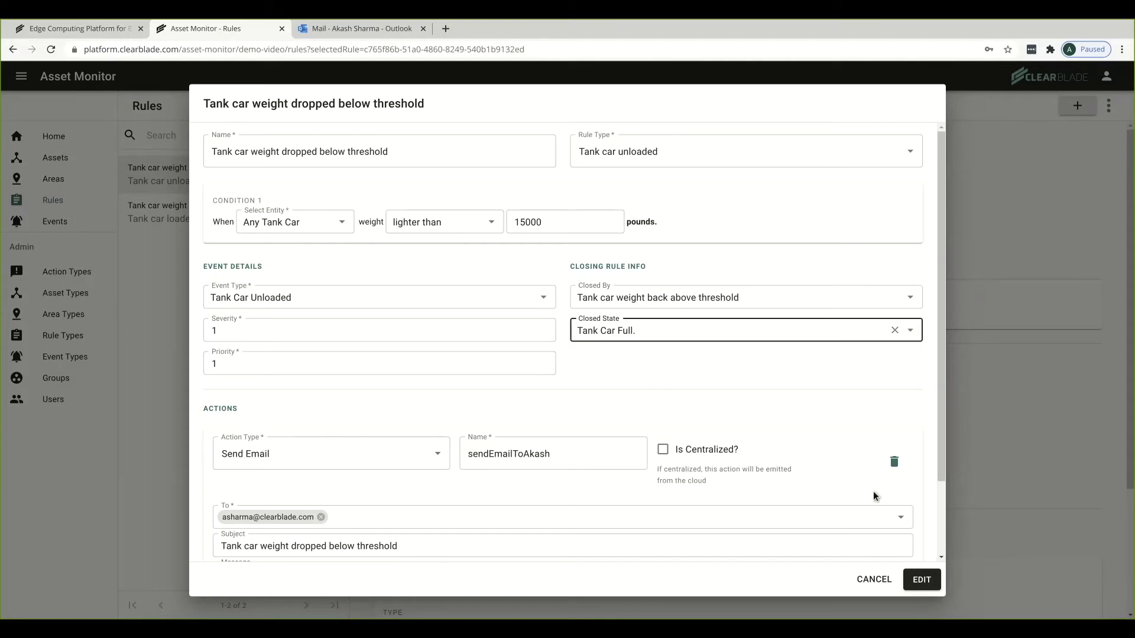
click(927, 582)
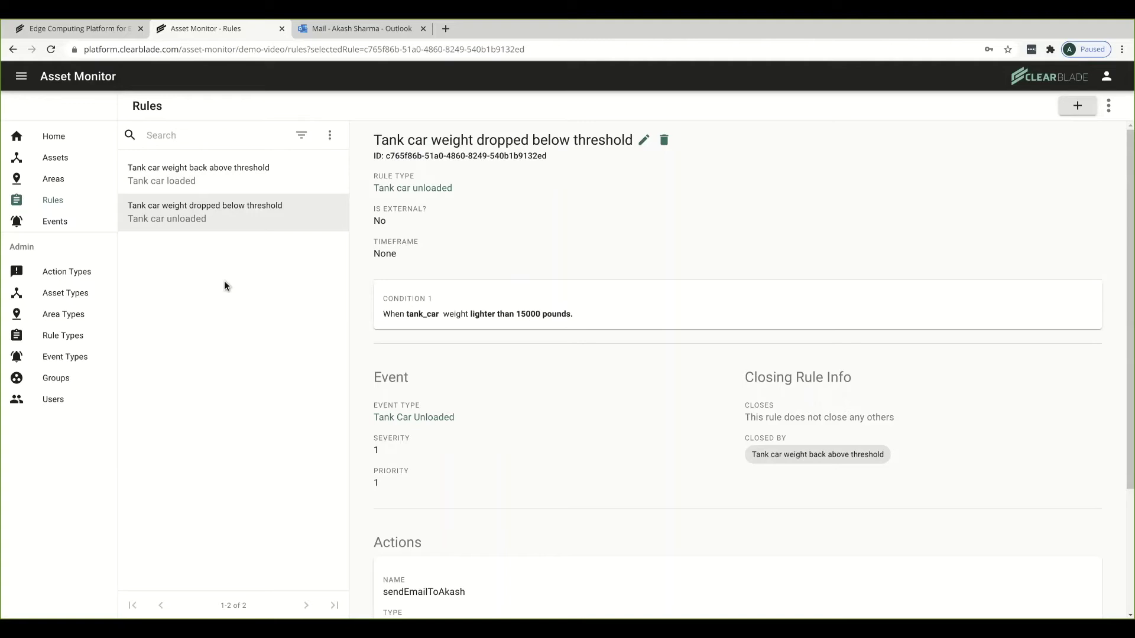
Start a new rule named "Tank car approaching Austin HQ" with the rule type Tank car entered geofence.
click(1076, 107)
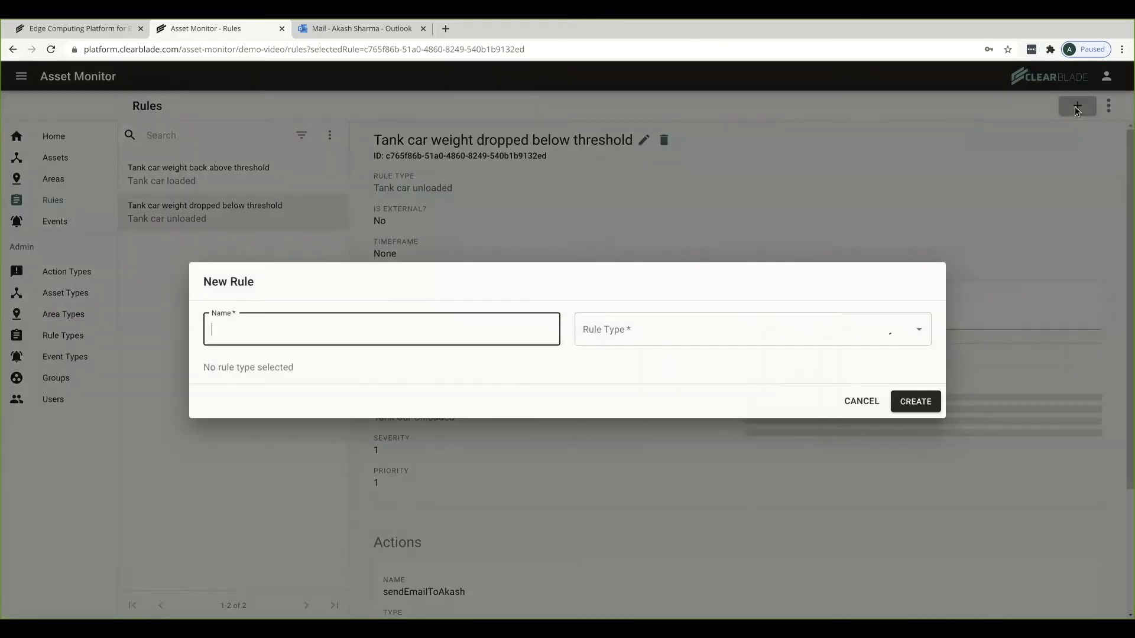
click(417, 332)
text(Tank)
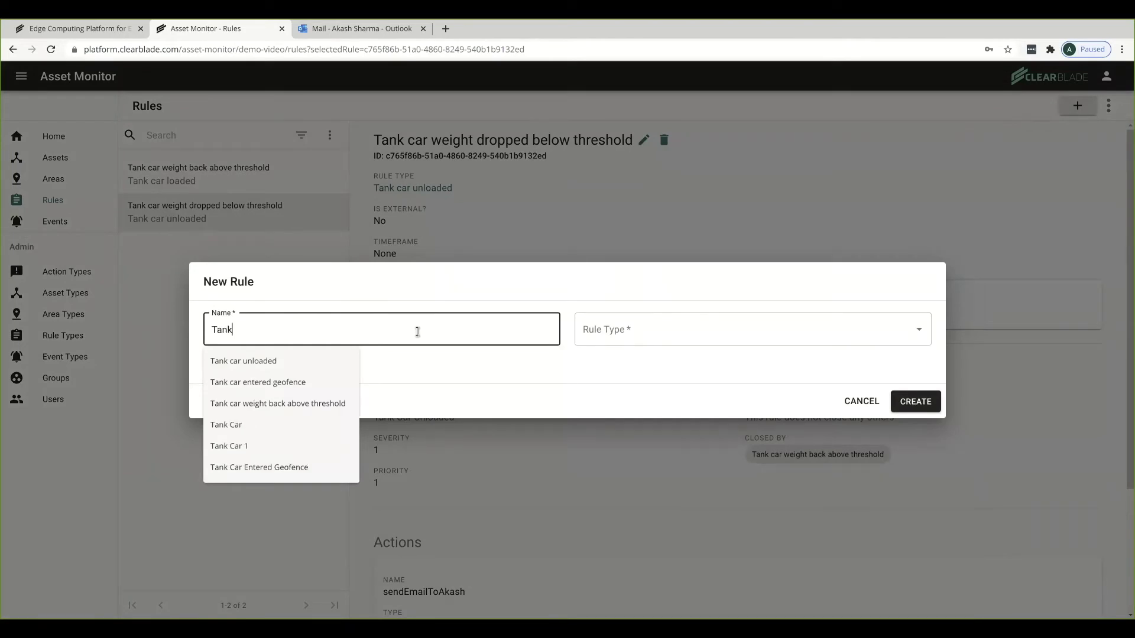
text( car approaching)
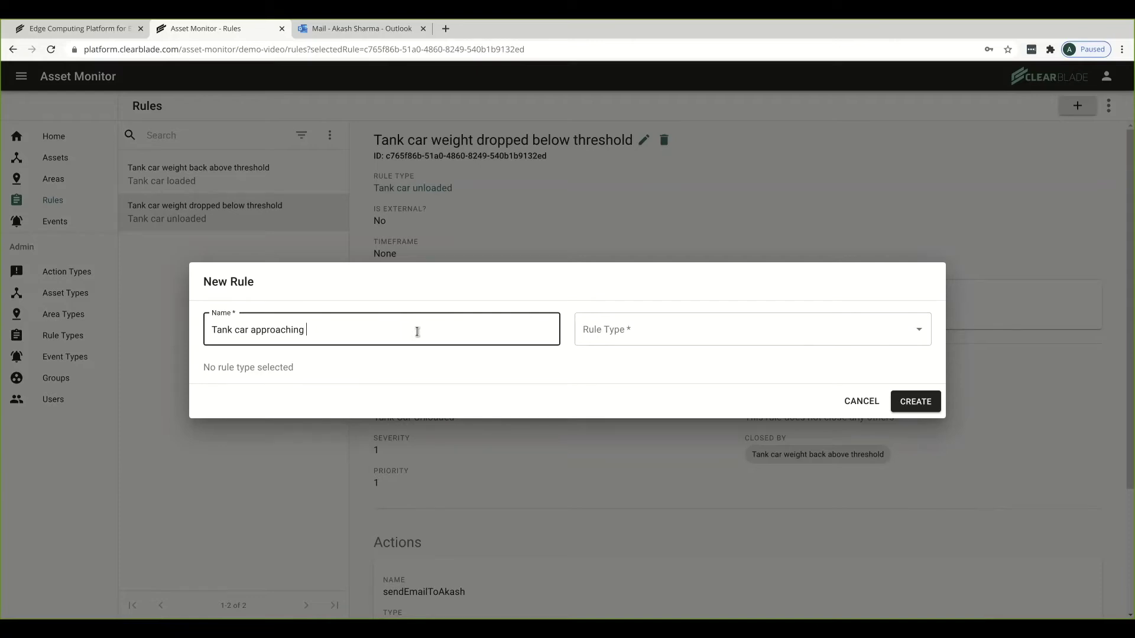
text(Austin HQ)
click(616, 329)
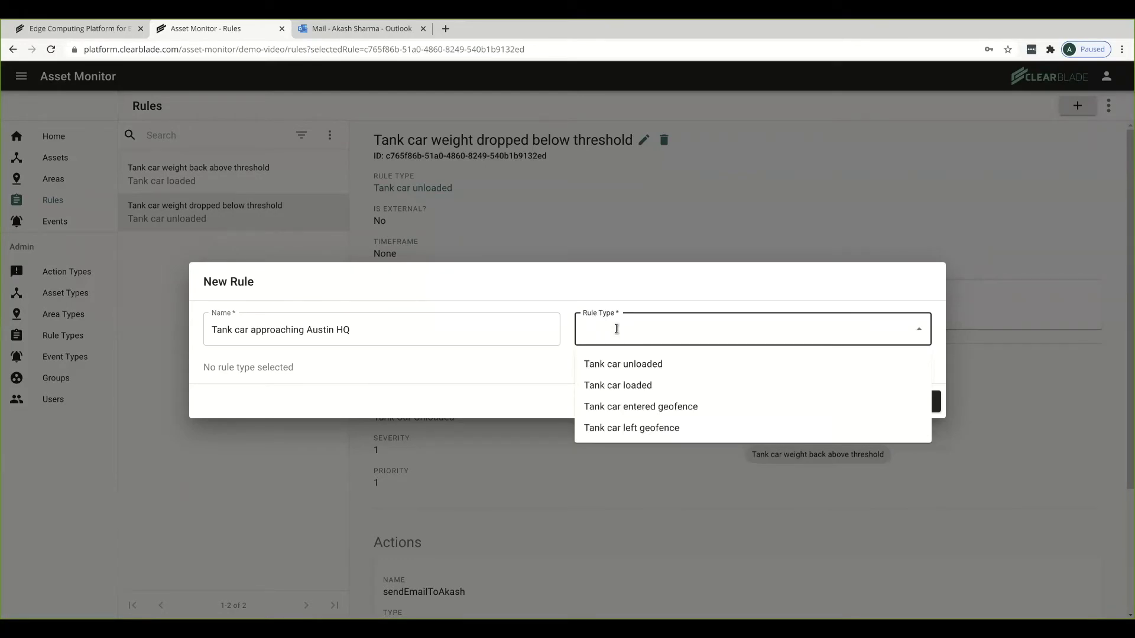
click(632, 407)
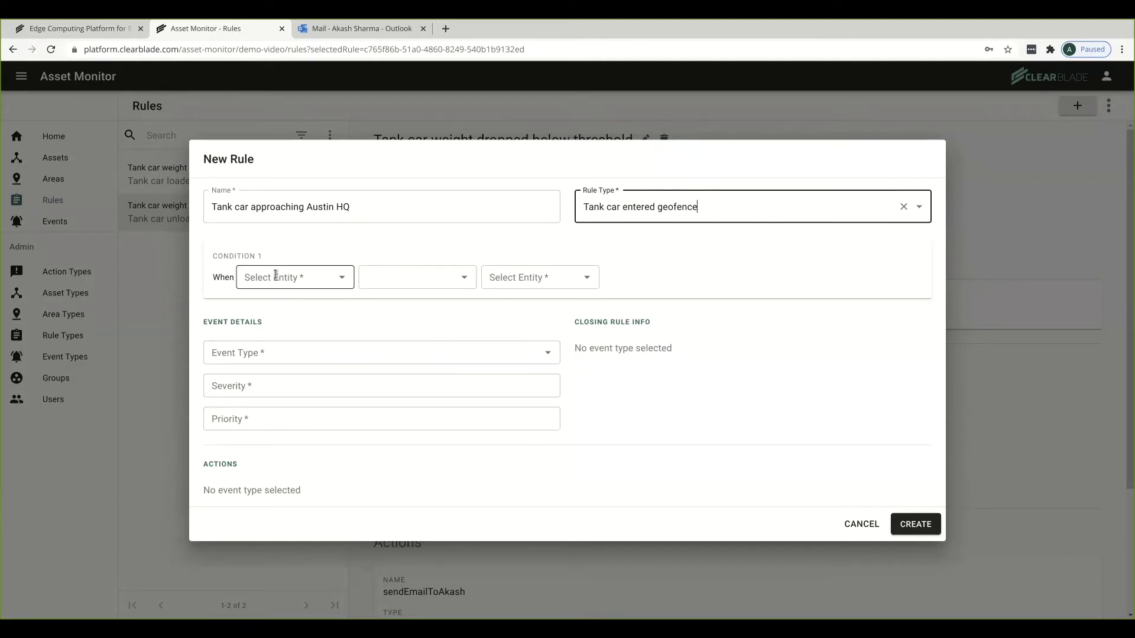
Set Condition 1 to Any Tank Car enters Austin Headquarters, and choose the event type Tank Car Entered Geofence.
click(341, 278)
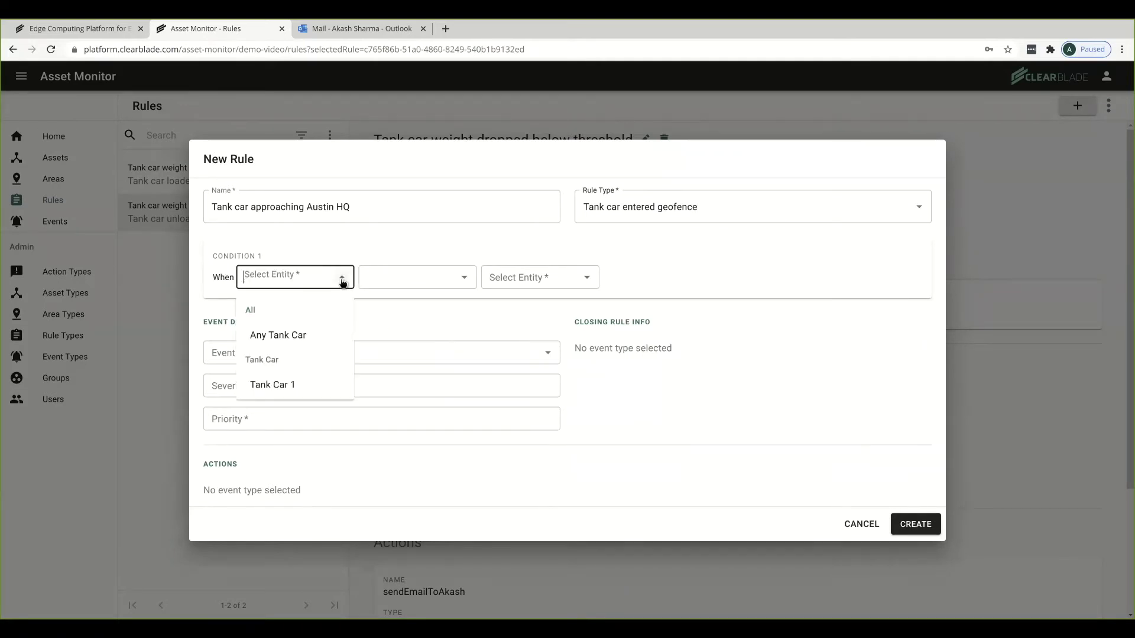
click(306, 337)
click(463, 282)
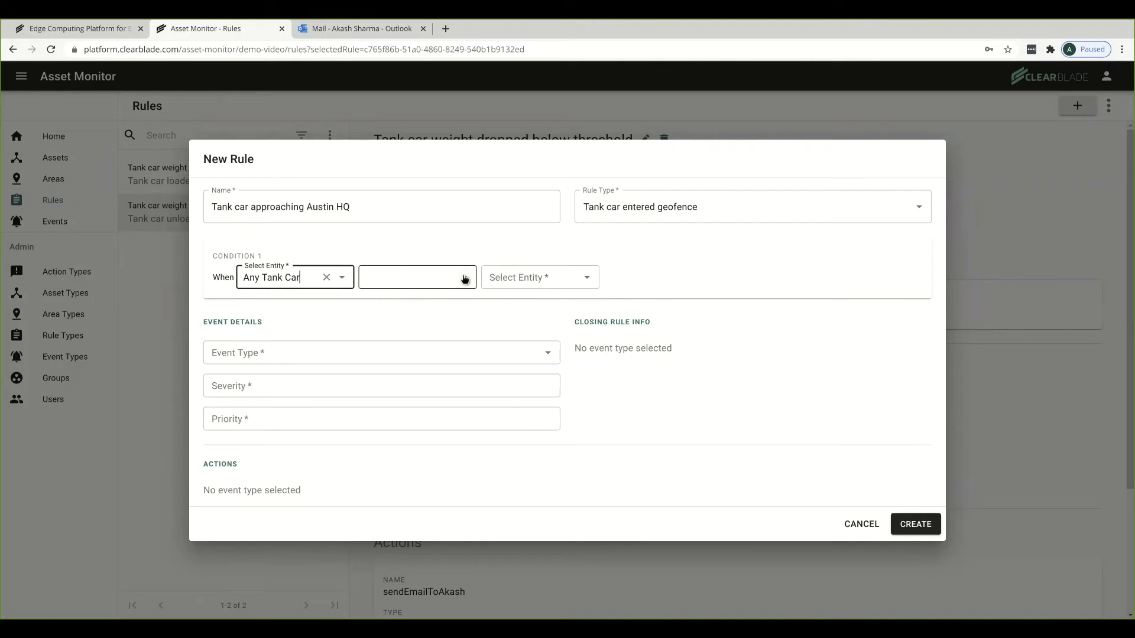
click(413, 306)
click(539, 280)
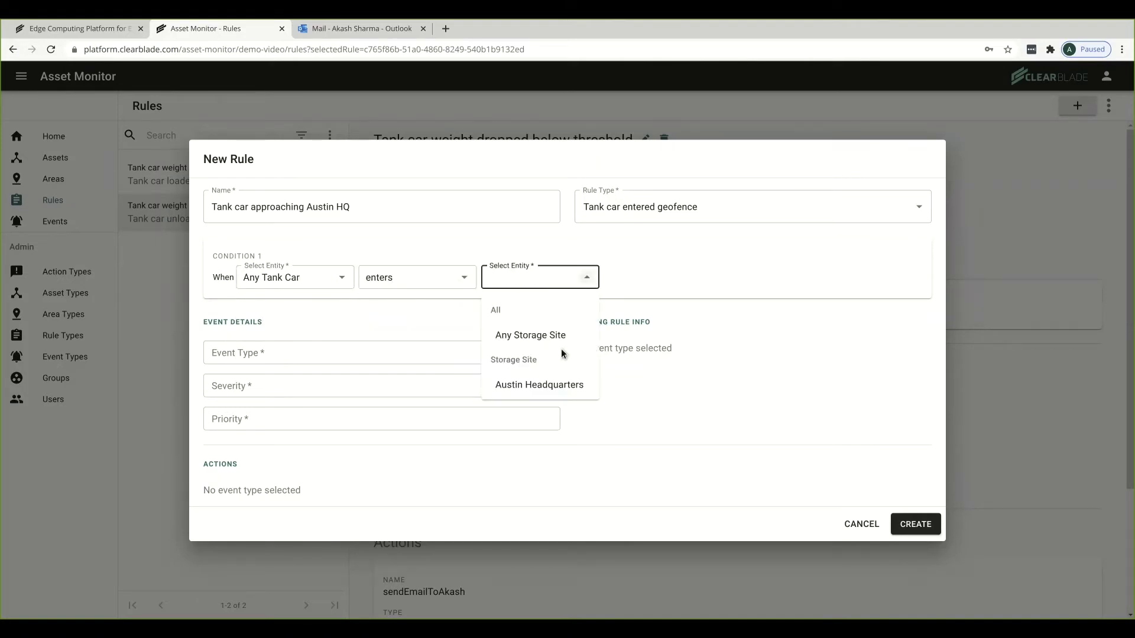
click(549, 385)
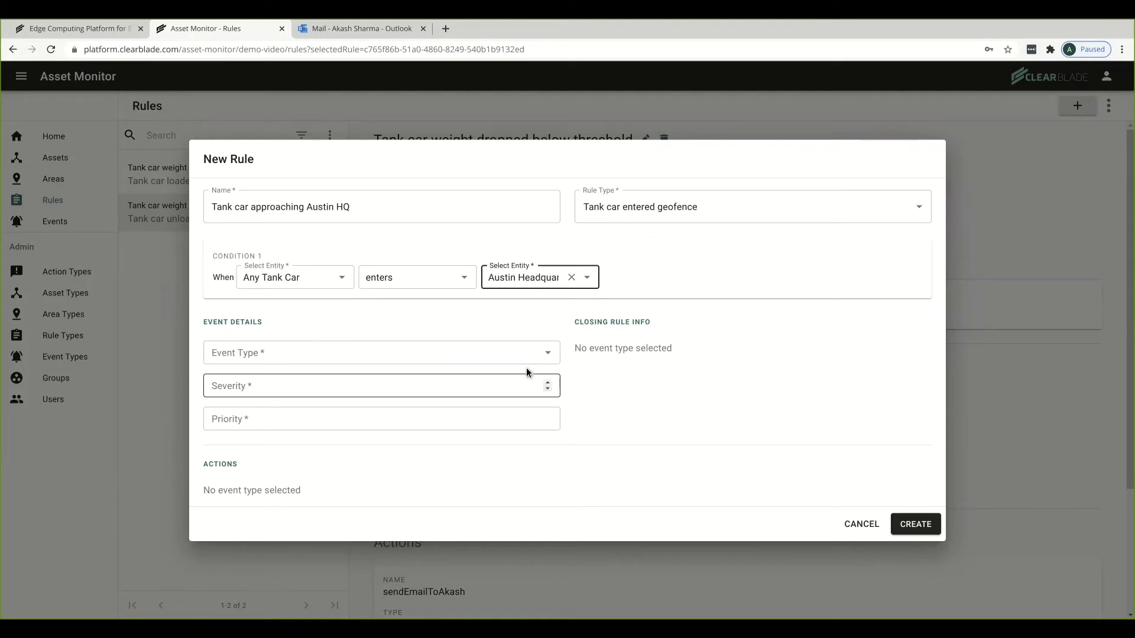
click(549, 353)
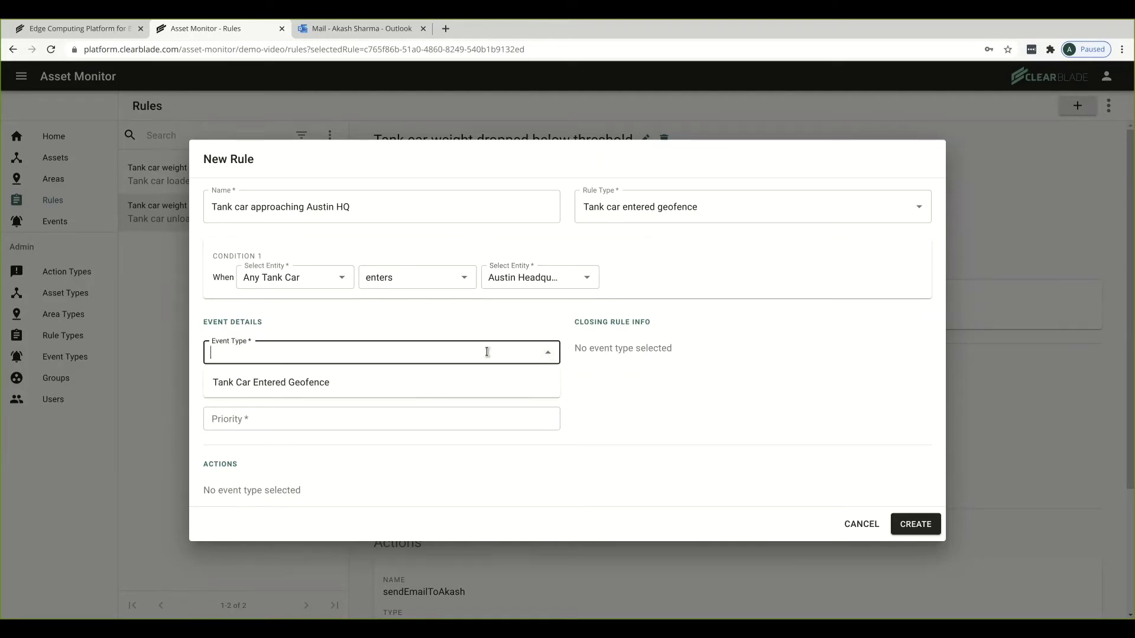
click(264, 383)
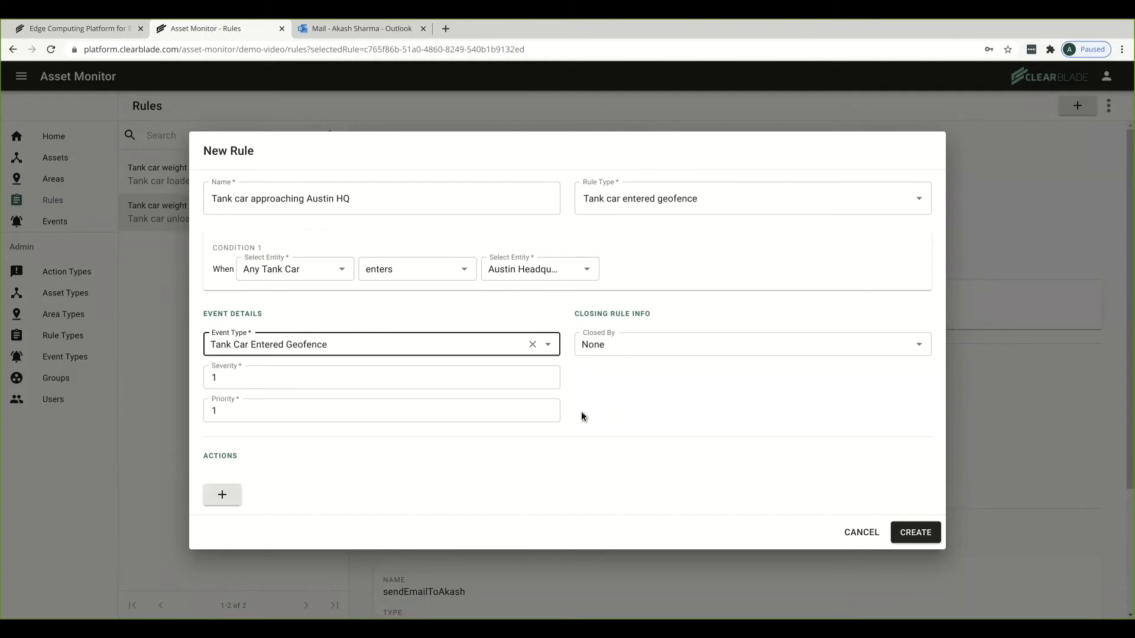
Add a Send Email action to the rule, reusing the earlier action name and the same recipient's e-mail address.
click(224, 495)
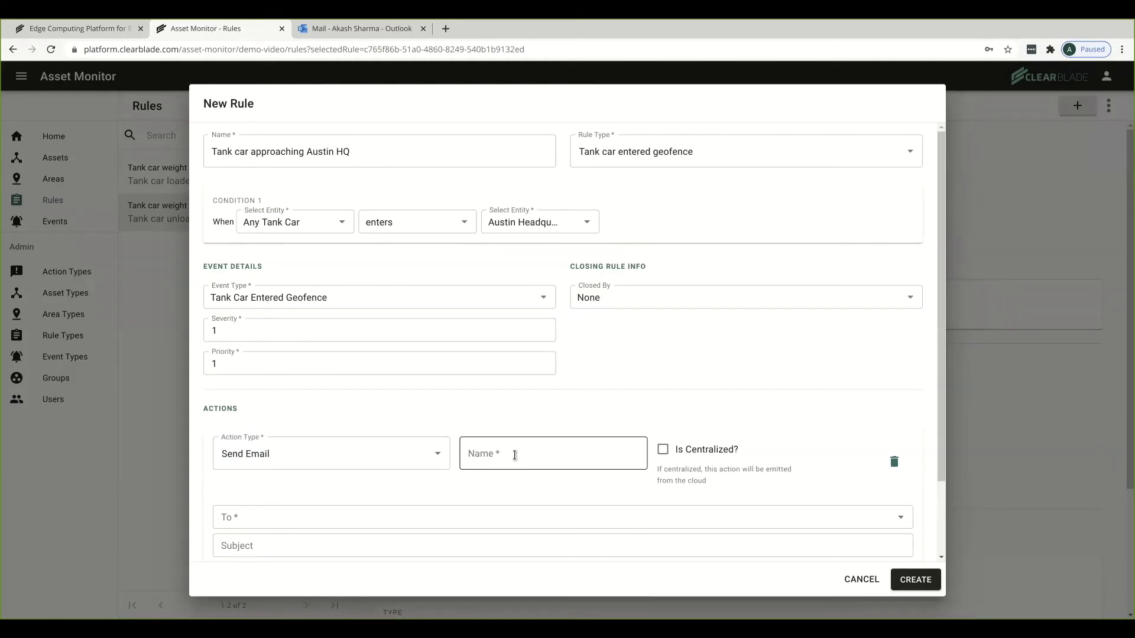
click(514, 455)
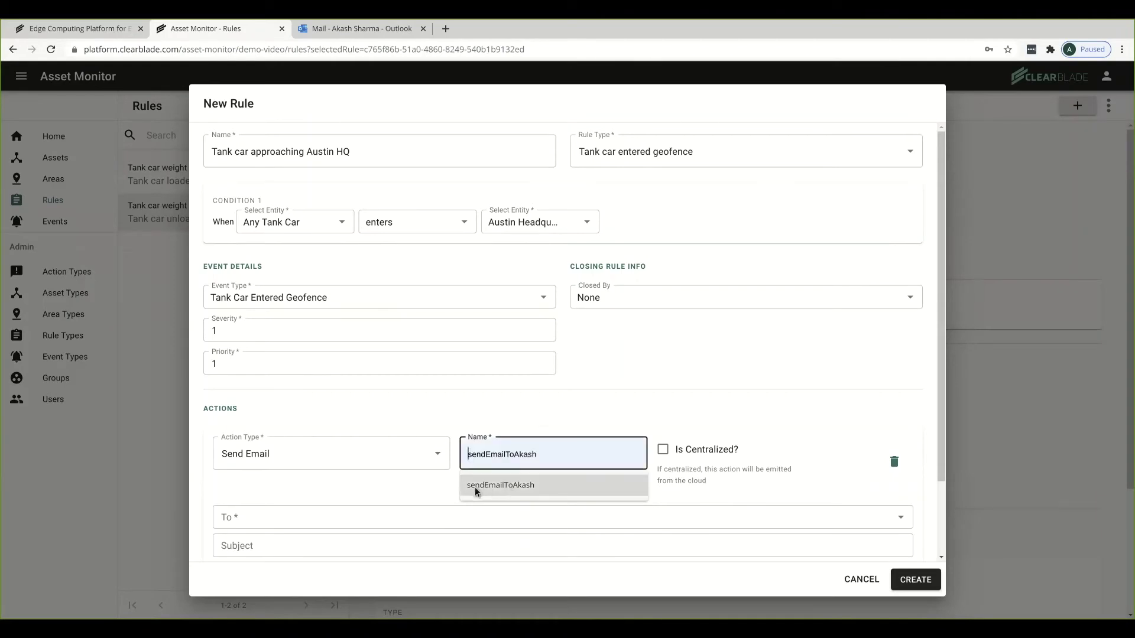
click(506, 481)
click(380, 517)
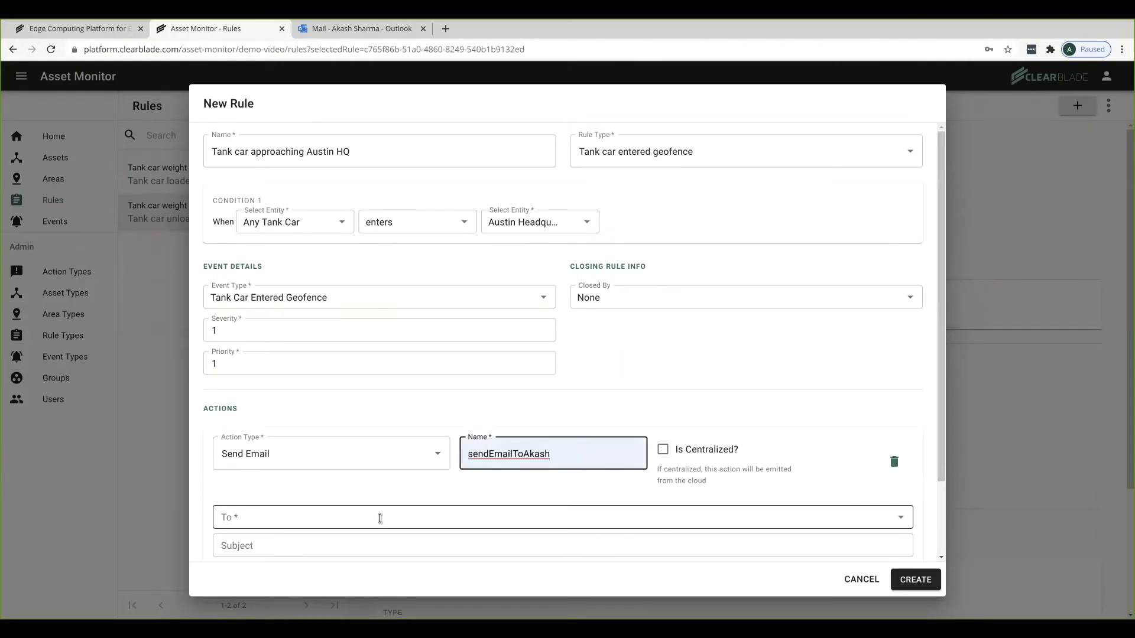
click(328, 489)
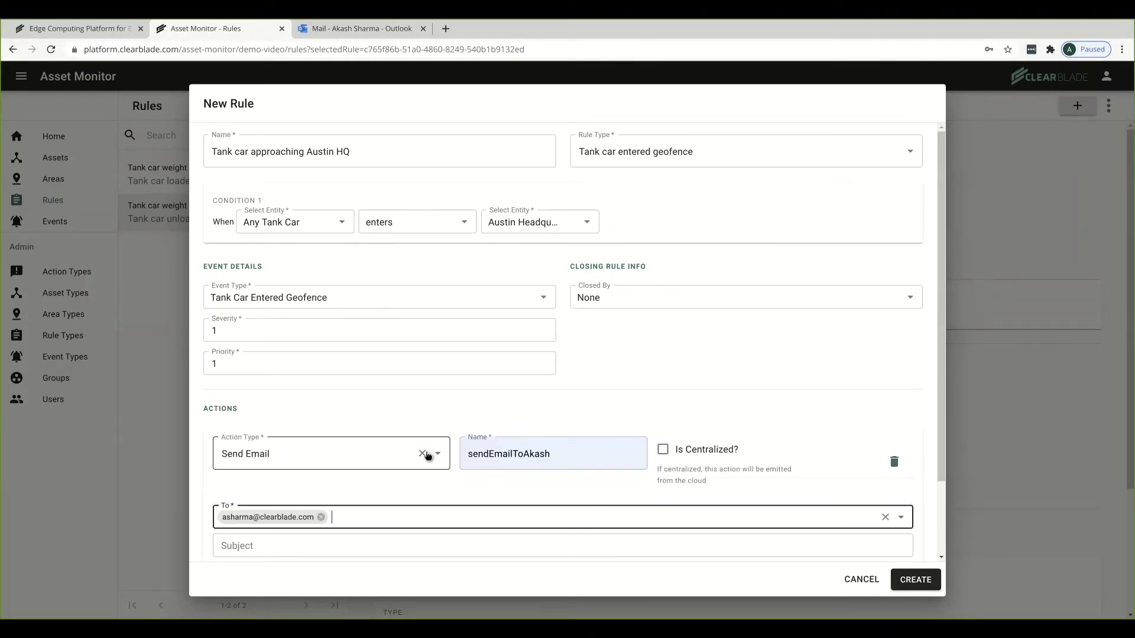
Give the email the subject "Tank car approaching Austin" and message "Getting close to Austin!", and create the rule.
scroll(426, 455, down, 2)
click(371, 456)
text(Tank car appo)
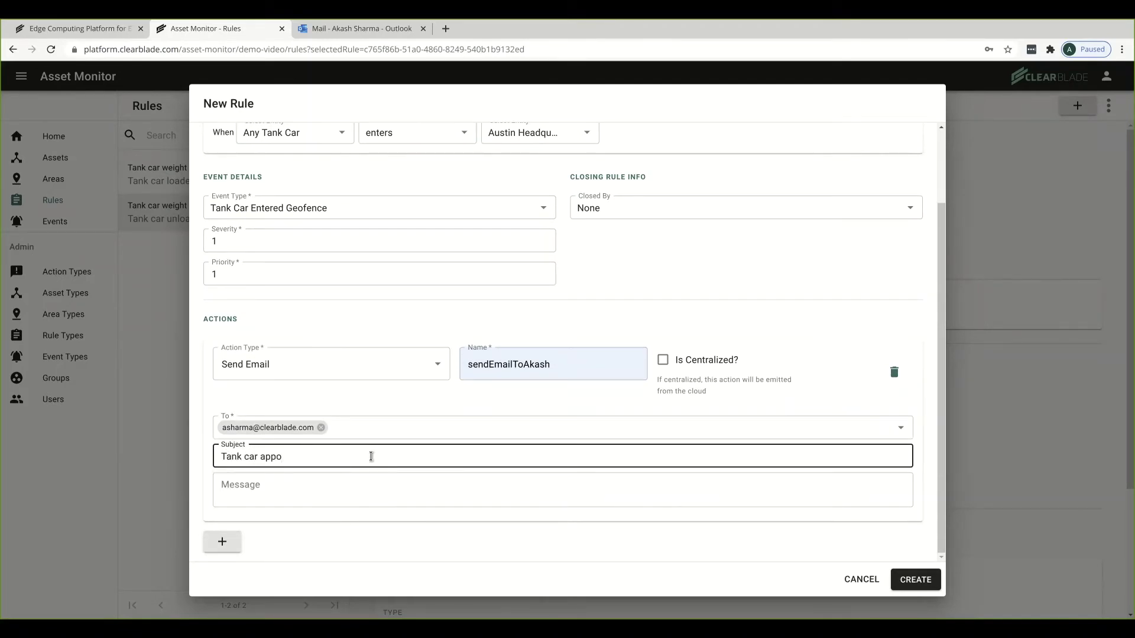
key(BackSpace)
text(r appr)
click(300, 481)
click(339, 493)
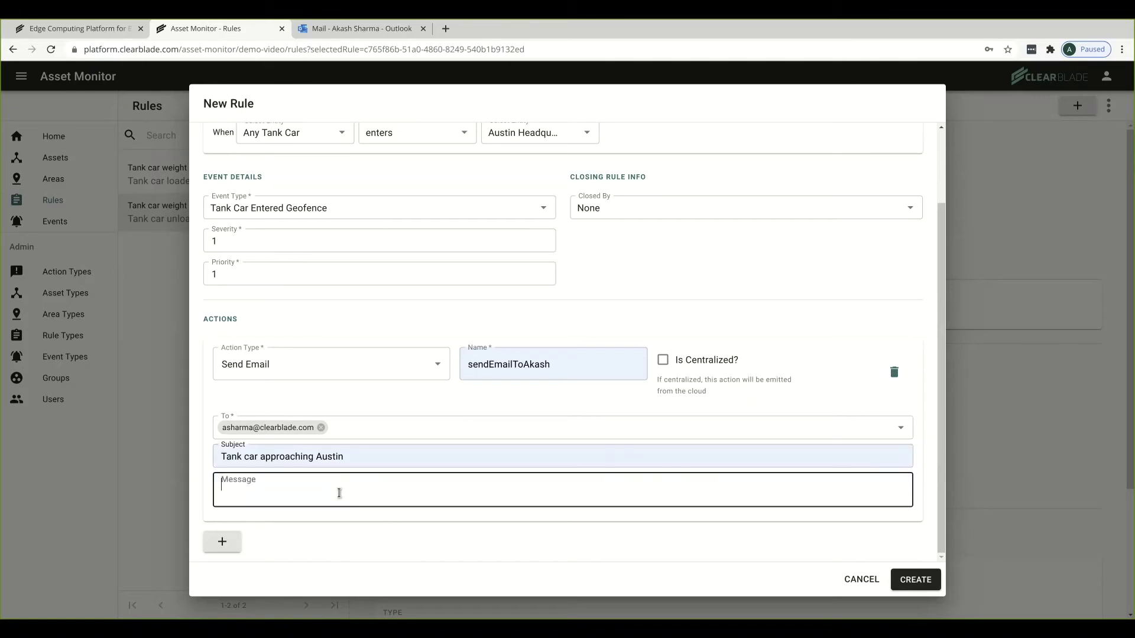
text(Getting close to )
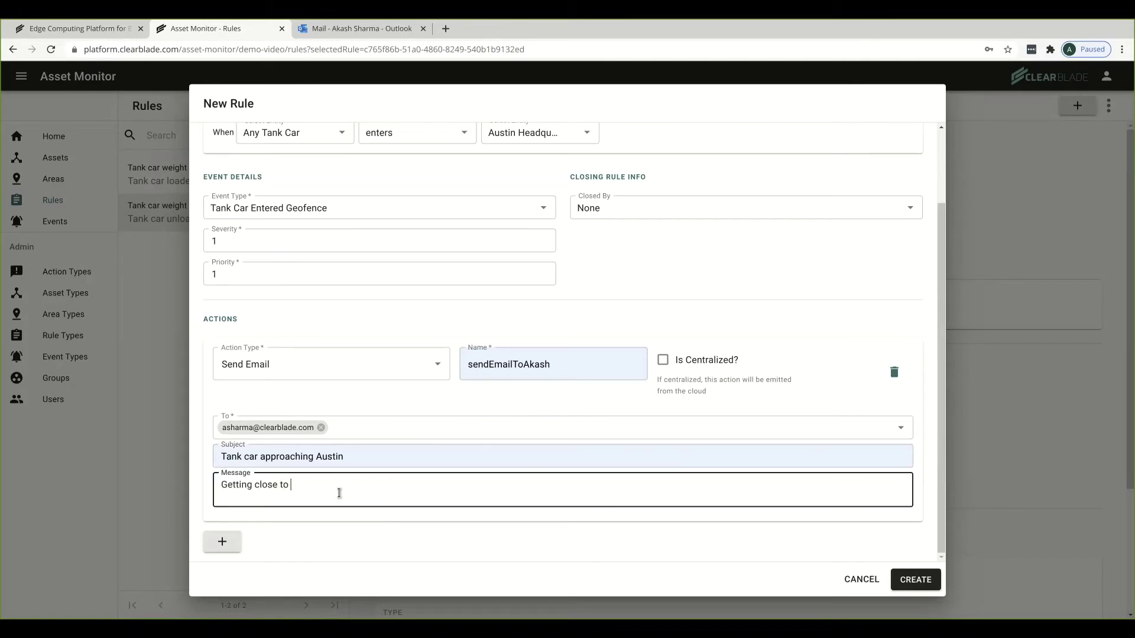
text(Austin!)
click(923, 581)
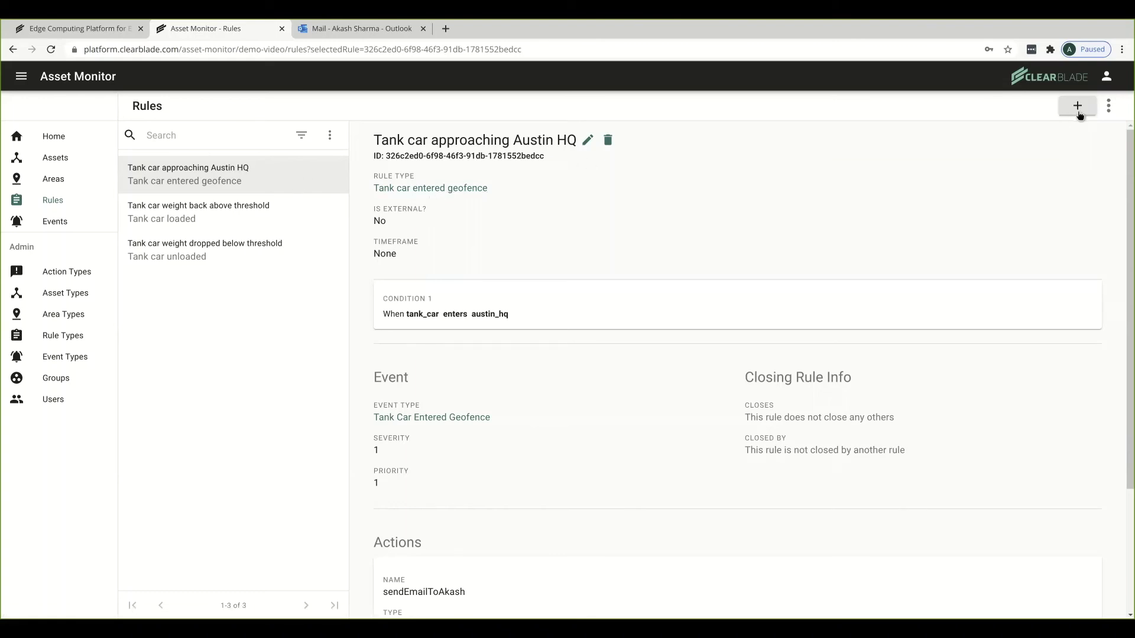
Start a new rule named "Tank car left Austin HQ" with the rule type Tank car left geofence.
click(1077, 106)
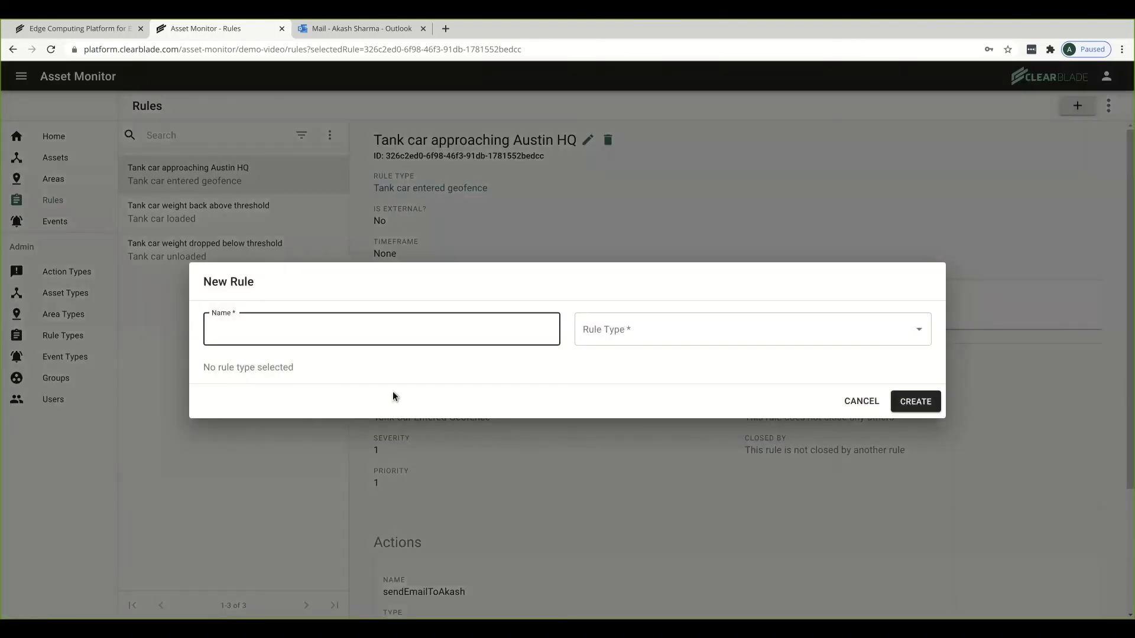
click(352, 338)
text(Tank car )
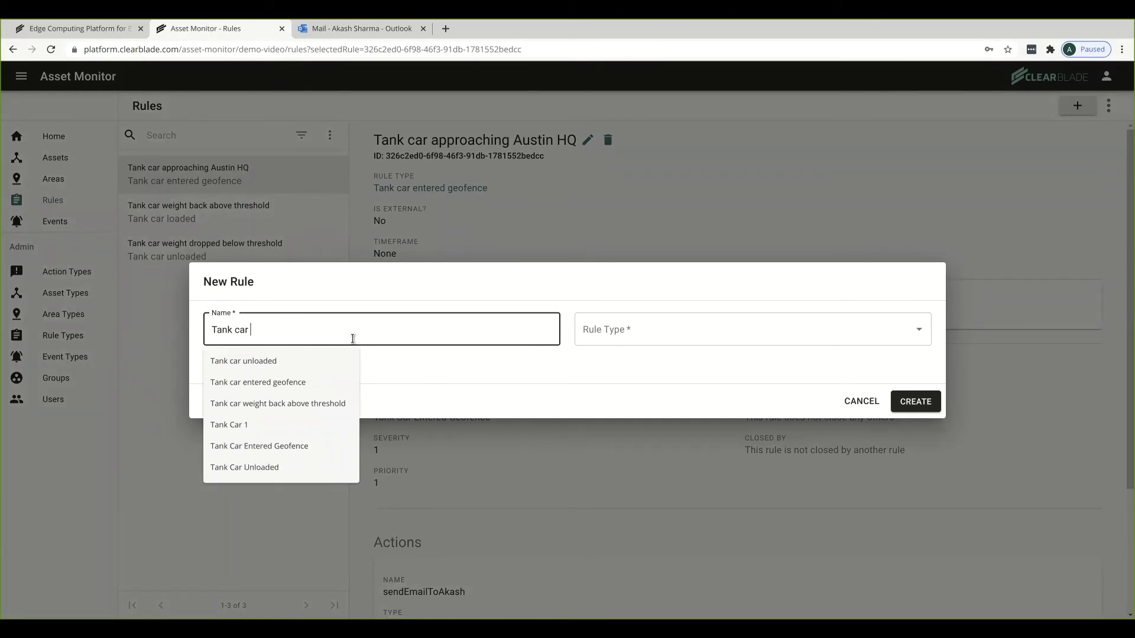
text(left Au)
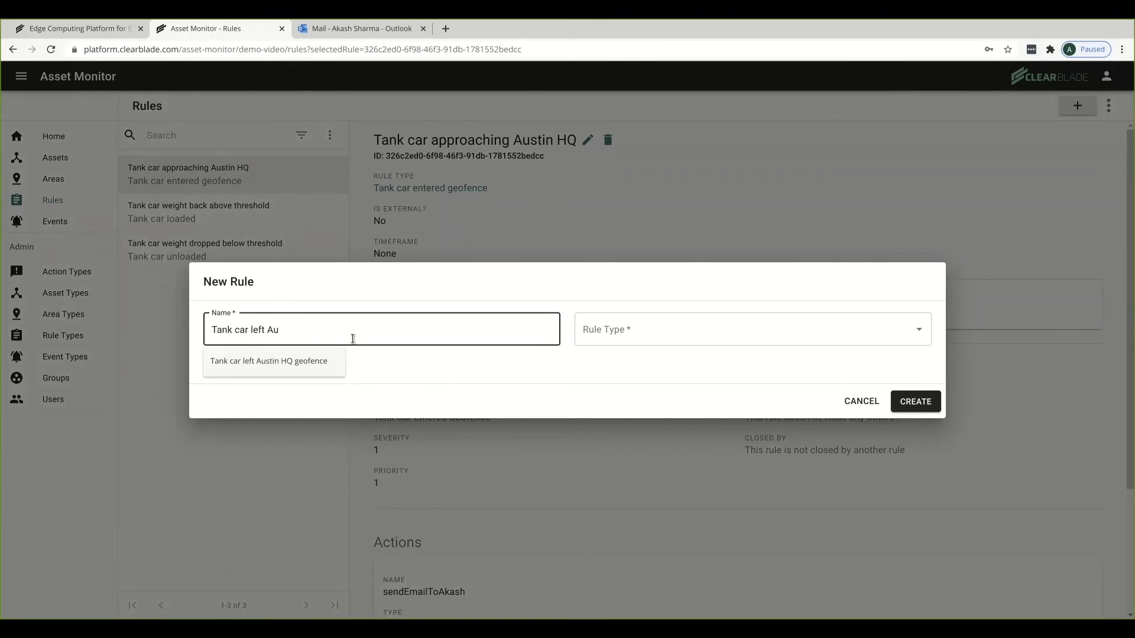
text(stin HQ)
click(644, 328)
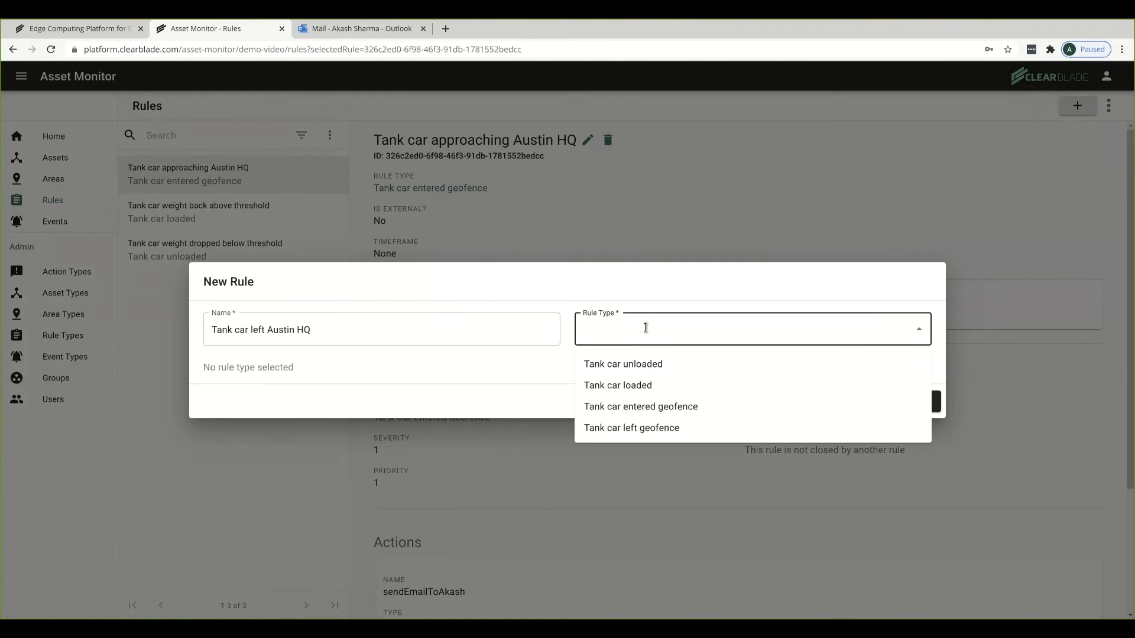
click(638, 428)
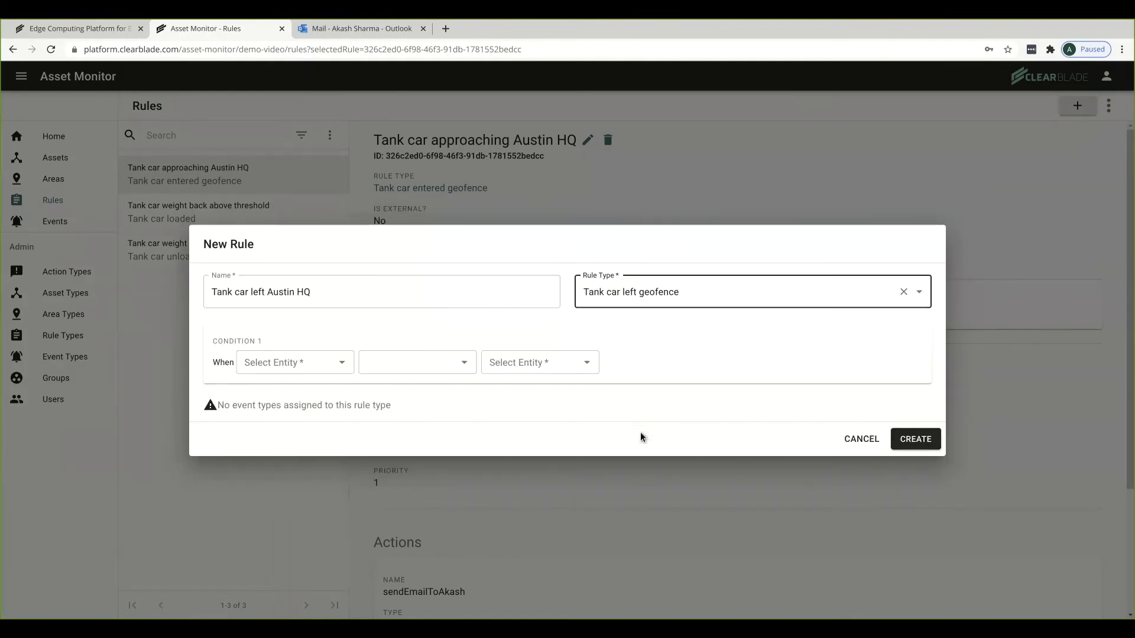
Set Condition 1 to Any Tank Car leaves Austin Headquarters, and create the rule.
click(342, 362)
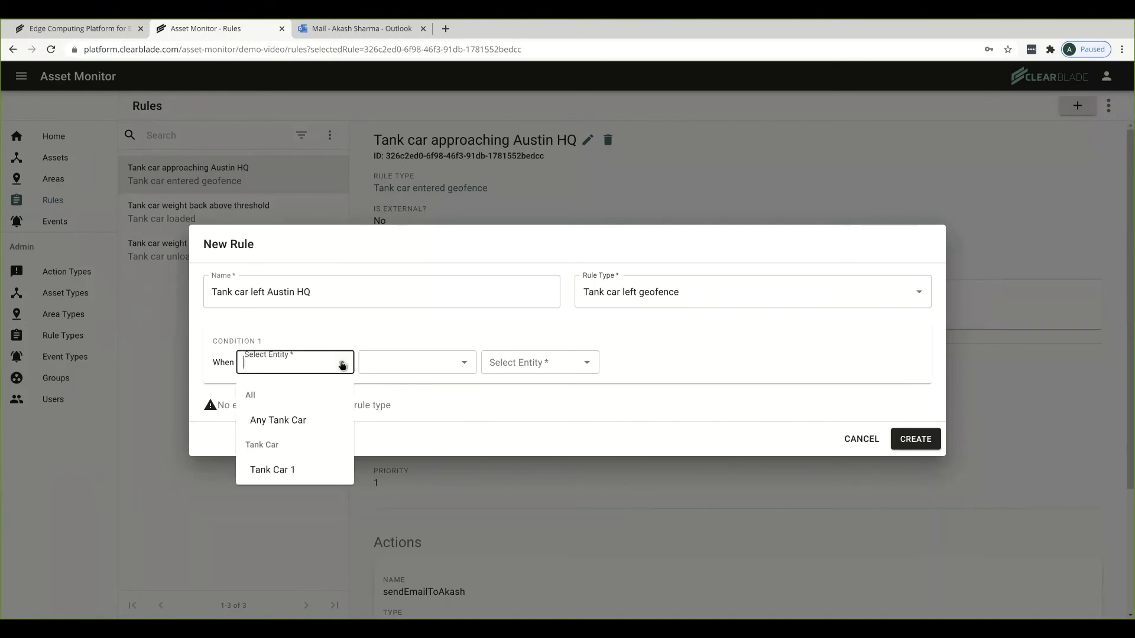
click(290, 423)
click(464, 363)
click(413, 391)
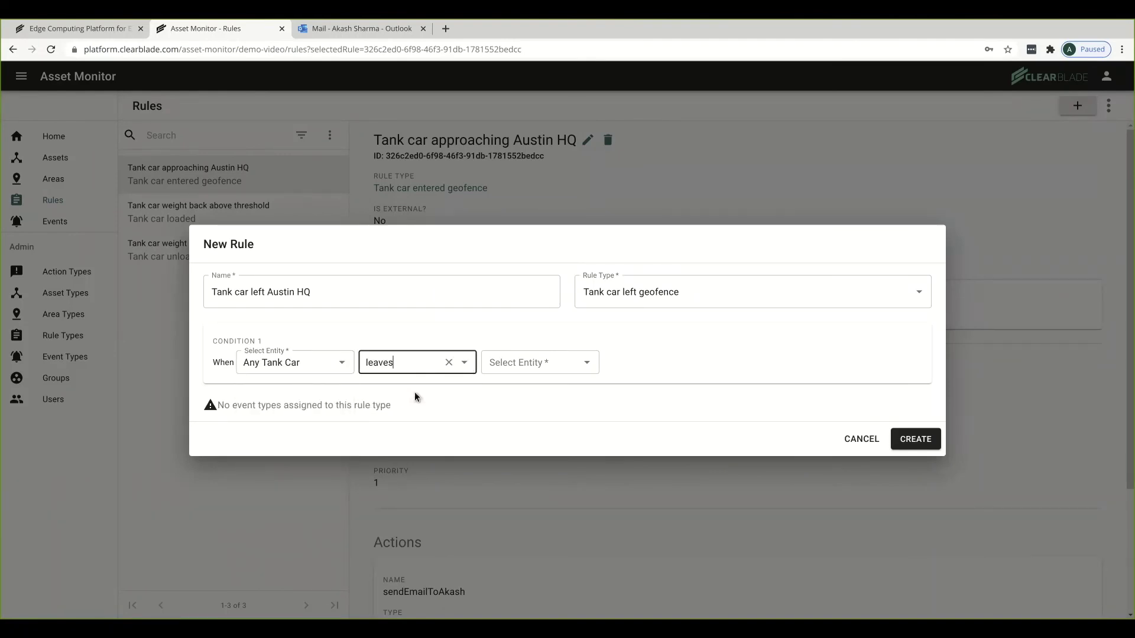
click(587, 362)
click(524, 471)
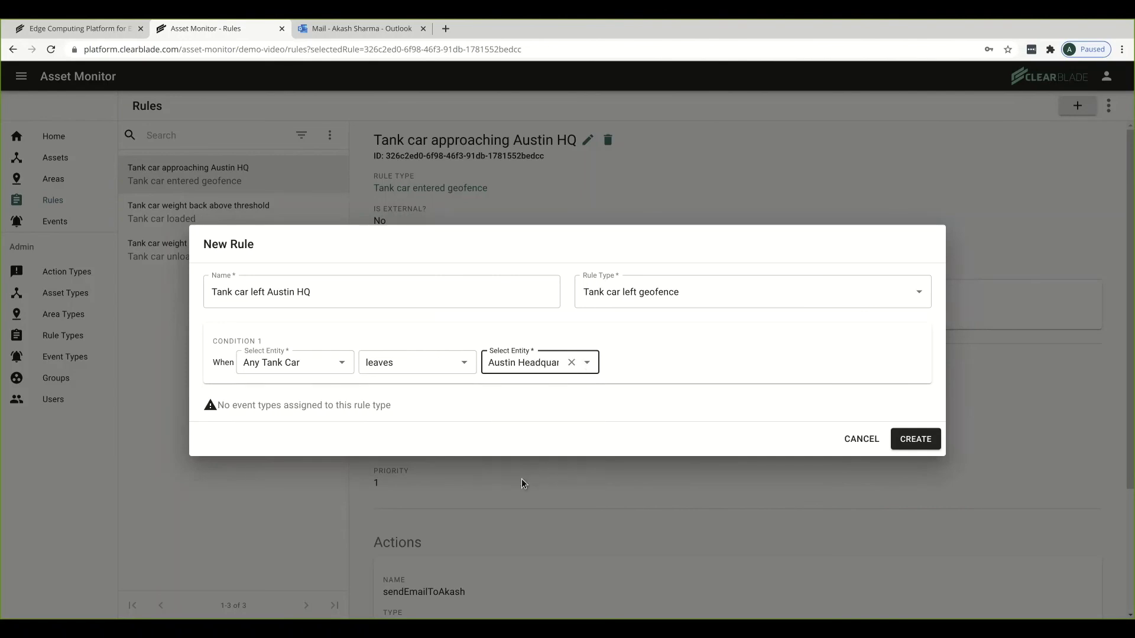
click(922, 438)
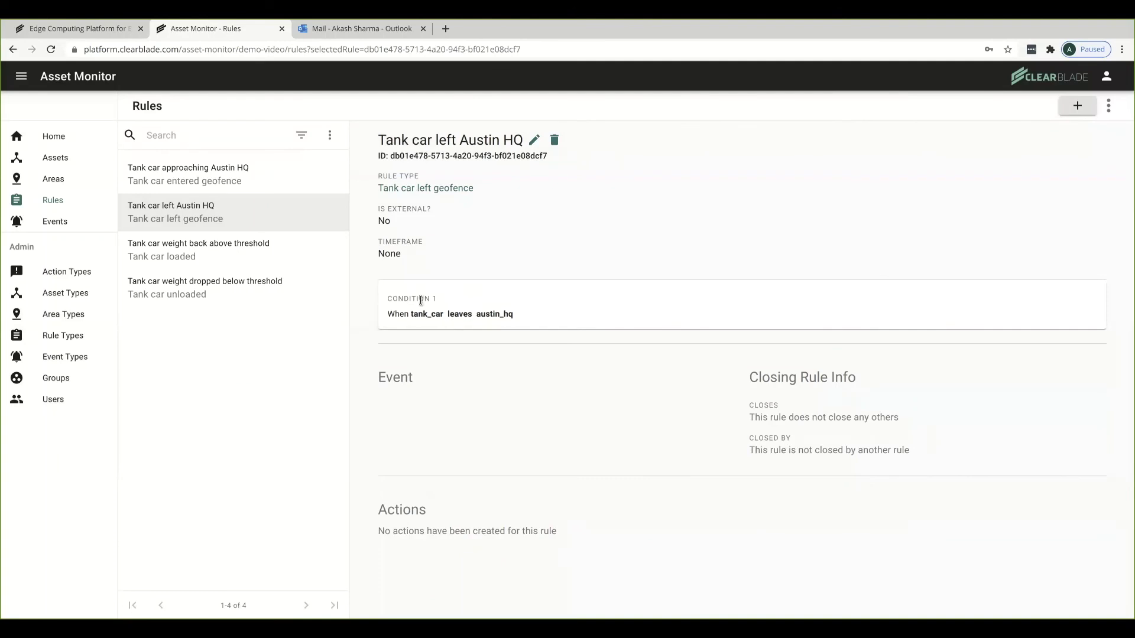
Edit the rule "Tank car approaching Austin HQ" so it is closed by "Tank car left Austin HQ" with closed state "Tank Car Outside Geofence.", and save it.
click(217, 172)
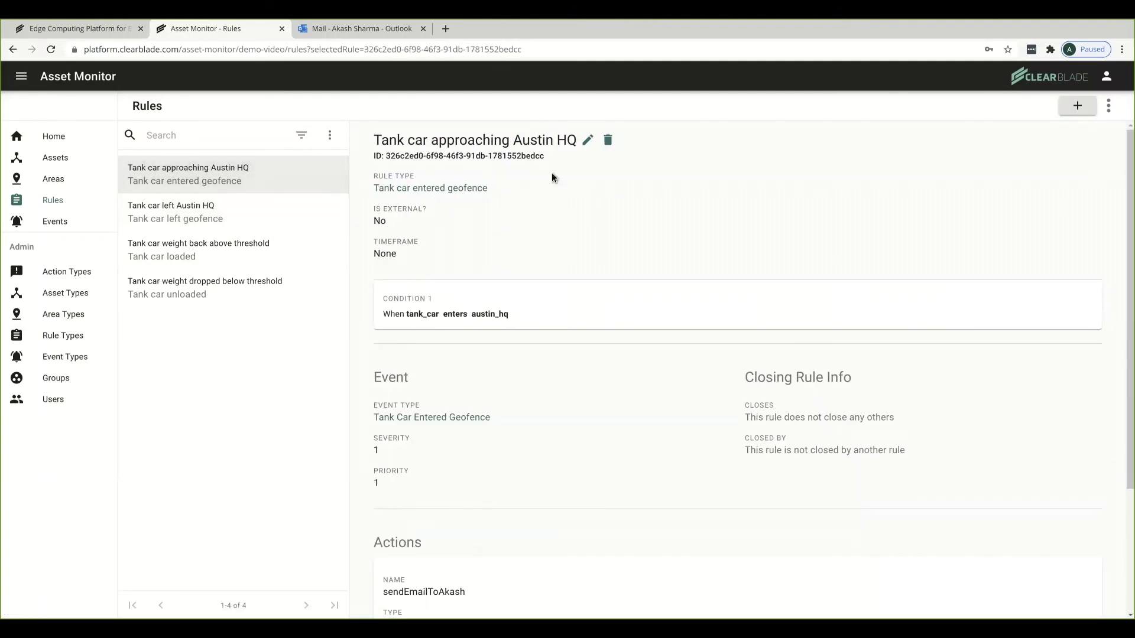
click(587, 141)
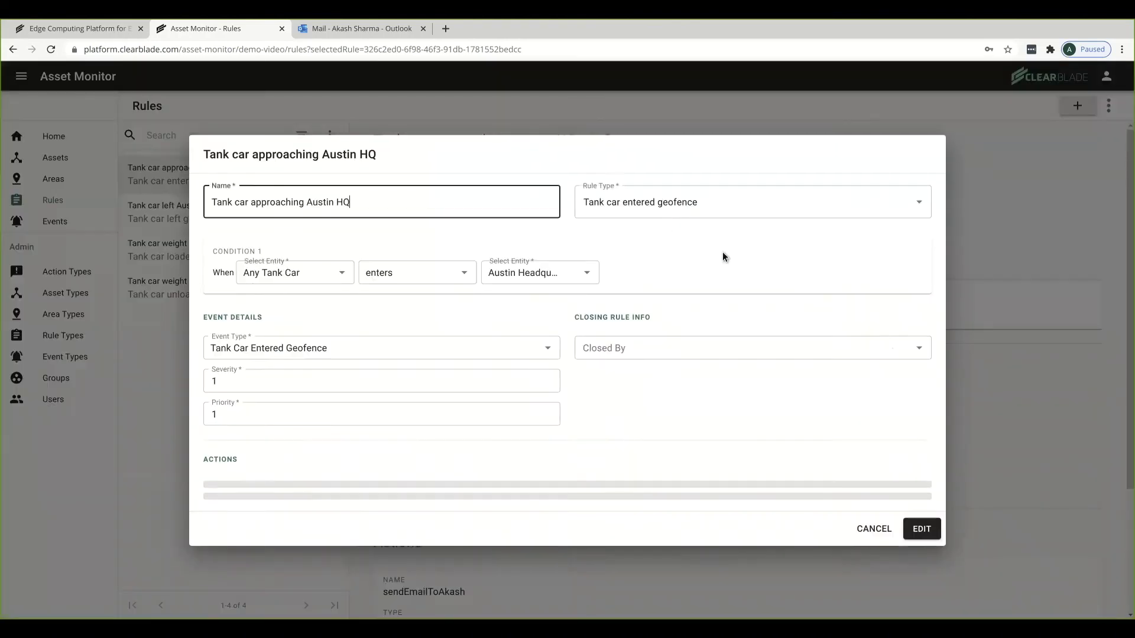
click(830, 298)
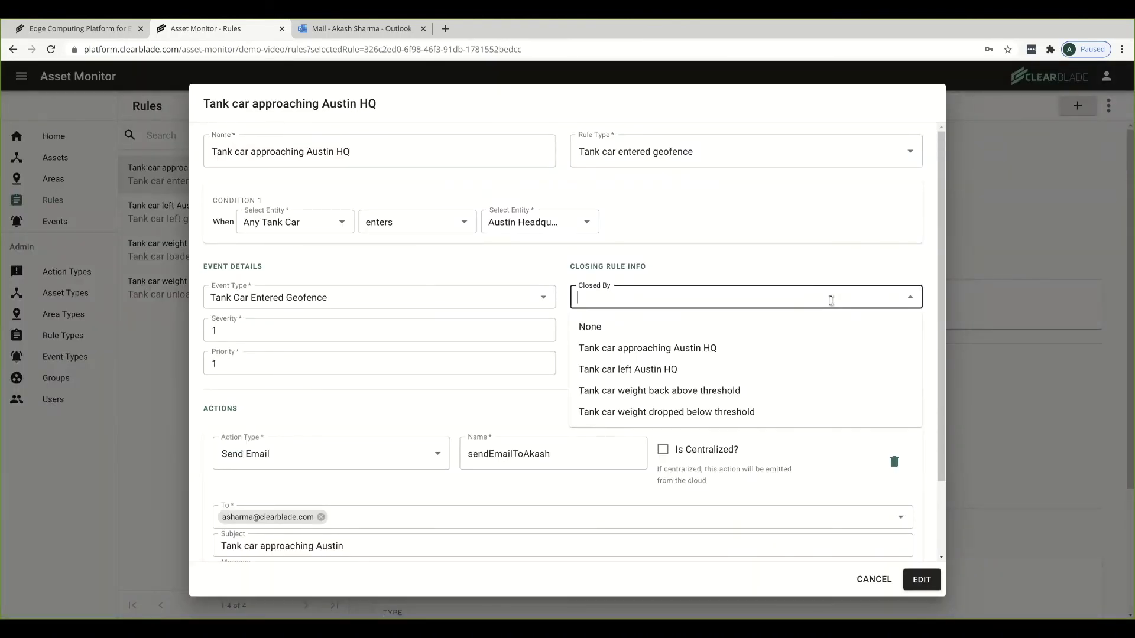
click(656, 372)
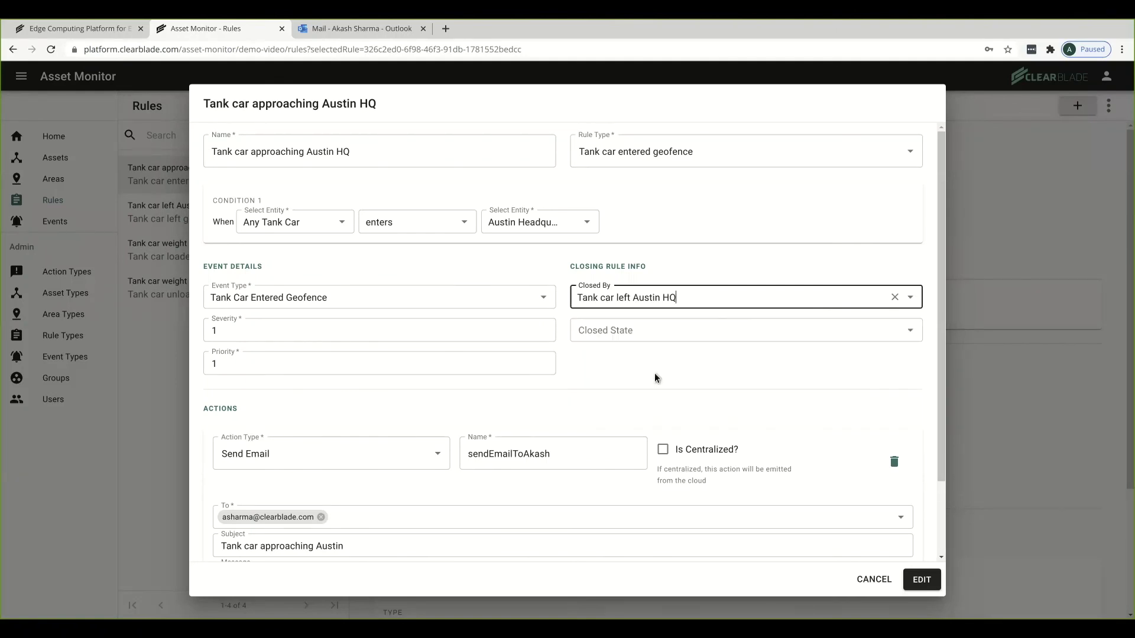
click(908, 329)
click(690, 366)
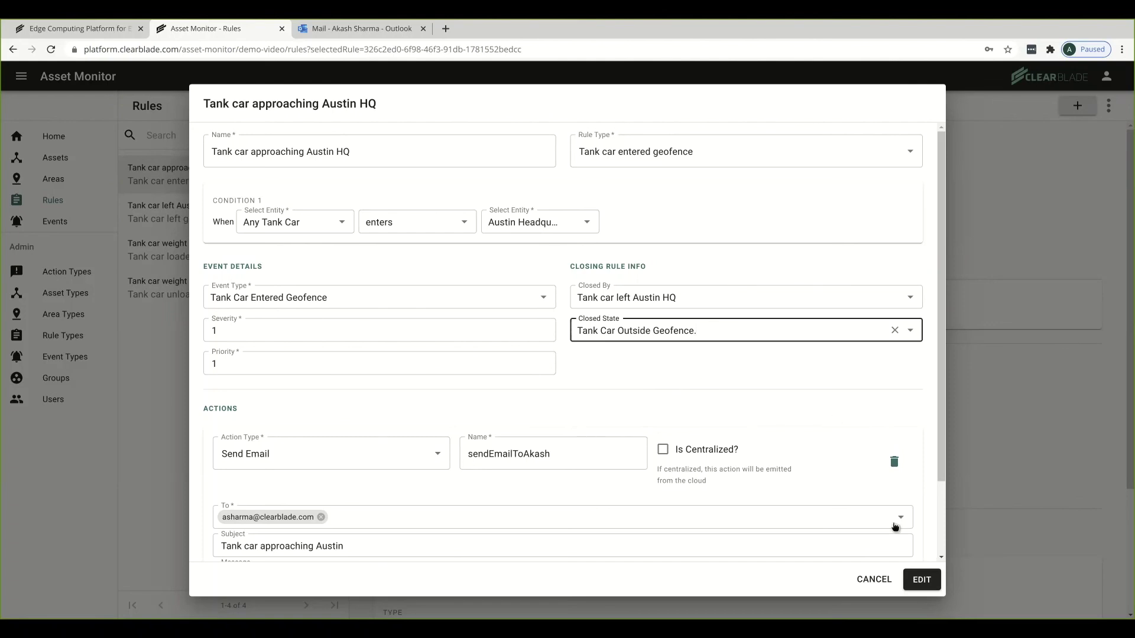
click(922, 580)
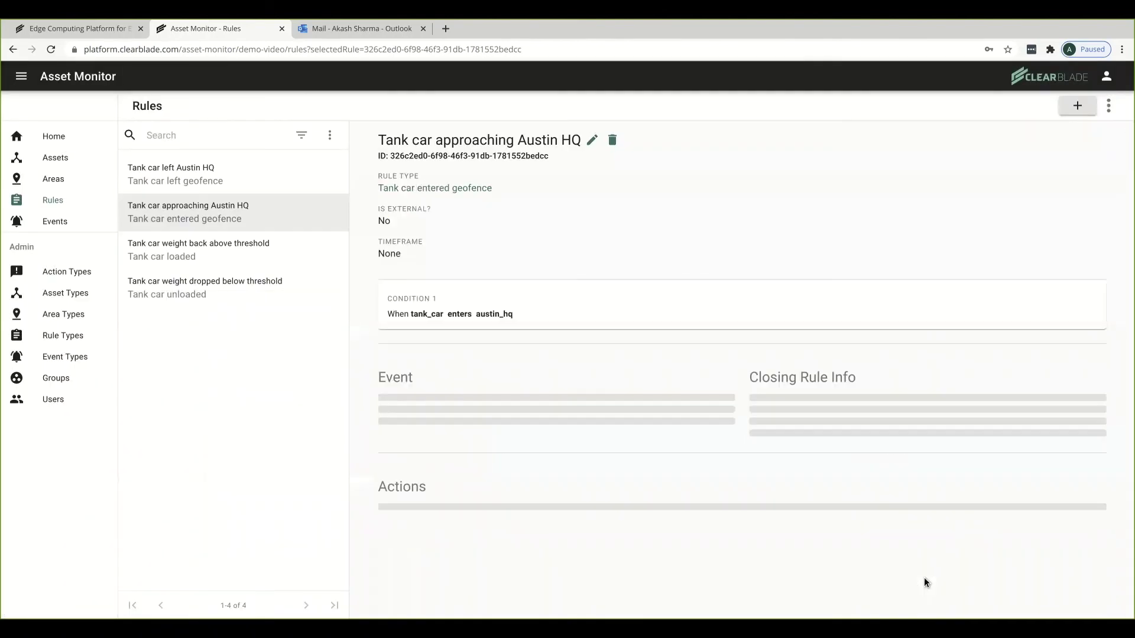